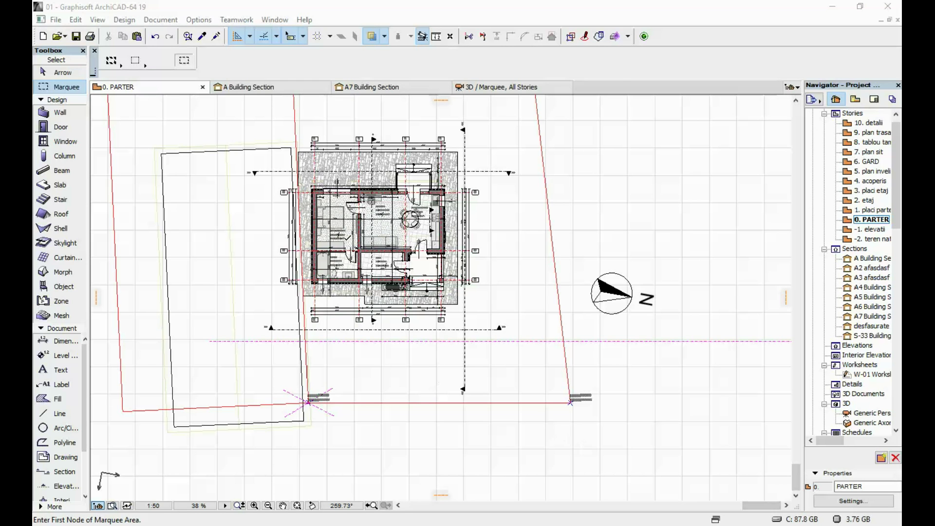
# Draw a marquee around the house and neighbouring building on the ground floor plan, and show its contents in 3D.
pyautogui.scroll(4, 336, 207)
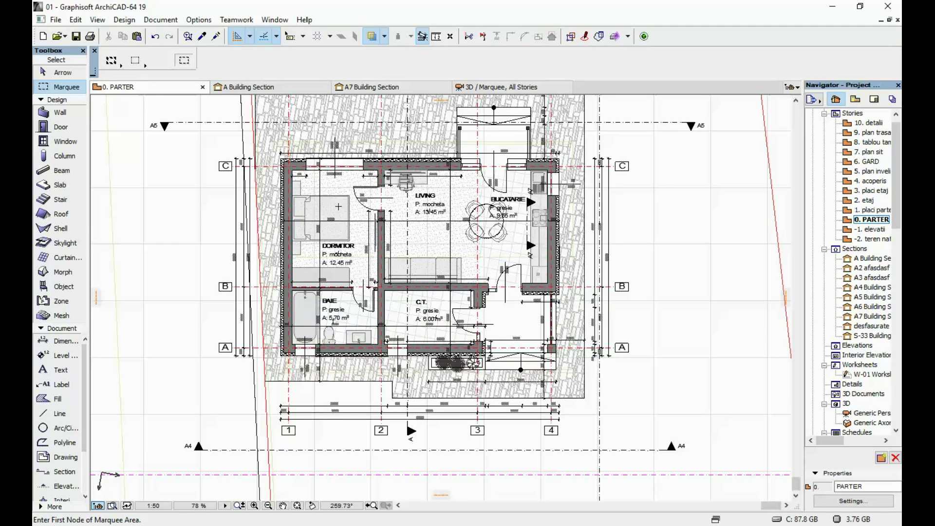
pyautogui.scroll(-6, 347, 219)
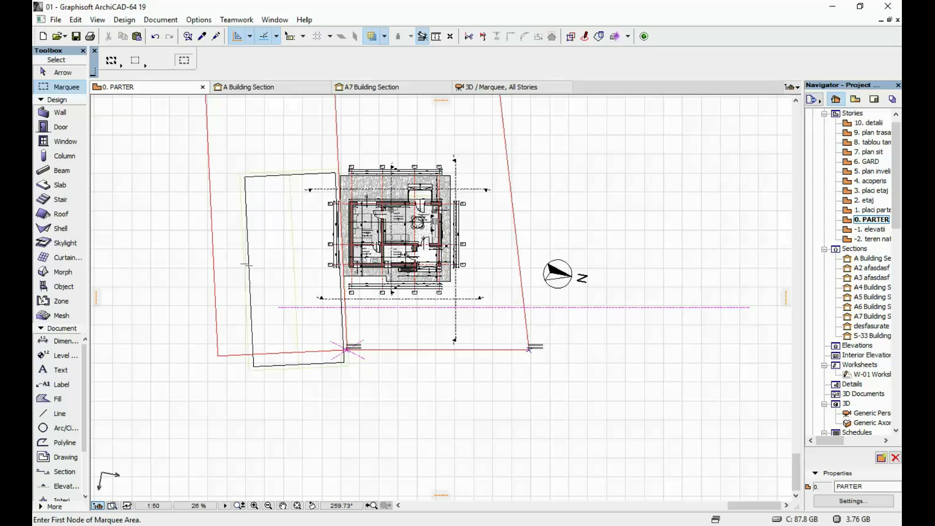
pyautogui.press('n')
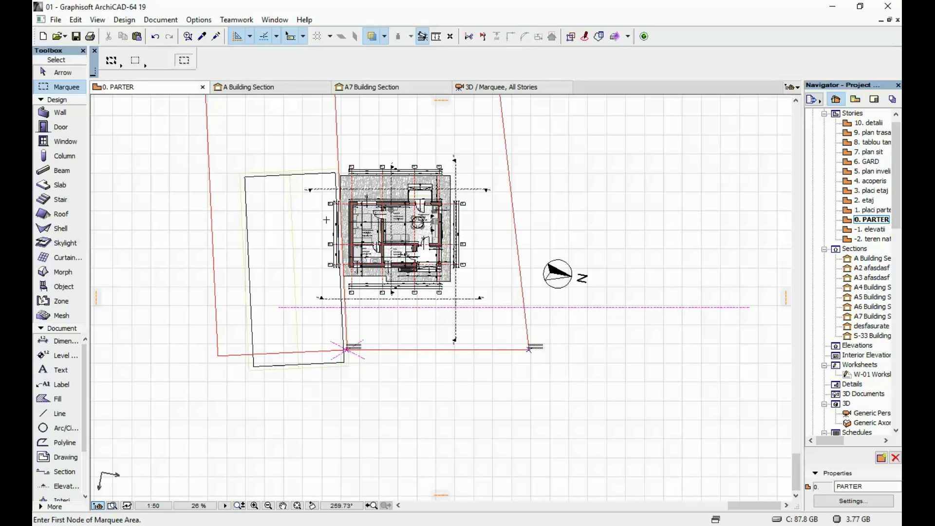
pyautogui.scroll(-3, 326, 219)
pyautogui.moveTo(336, 195); pyautogui.dragTo(430, 216, button='middle')
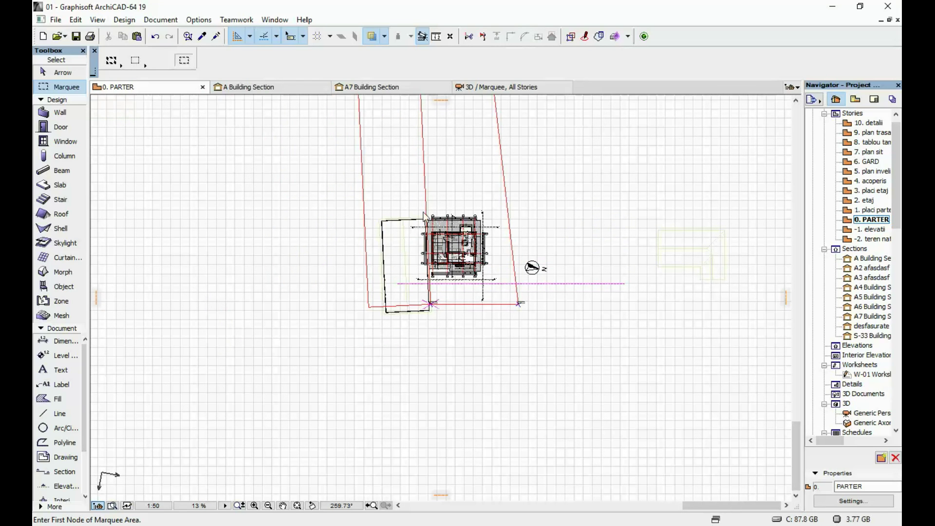
pyautogui.moveTo(519, 166); pyautogui.dragTo(496, 212, button='middle')
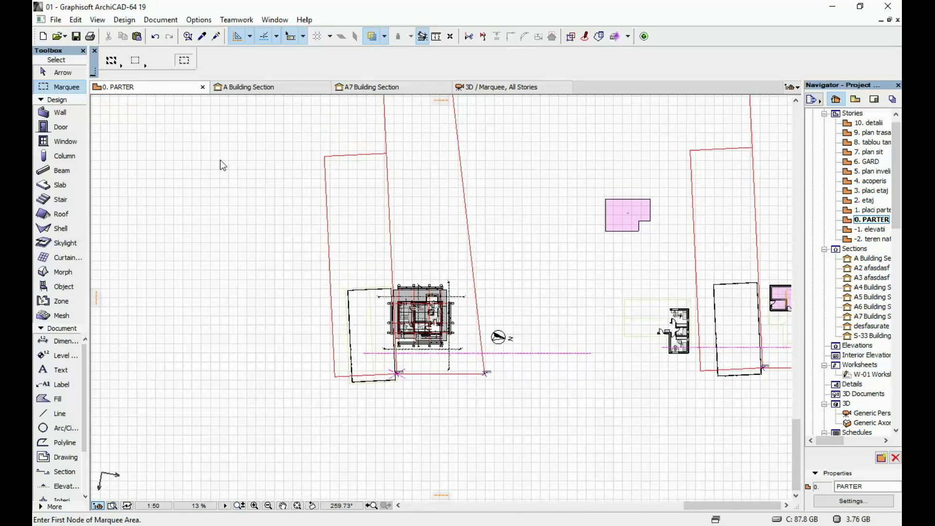
pyautogui.click(210, 116)
pyautogui.moveTo(517, 349); pyautogui.dragTo(492, 210, button='middle')
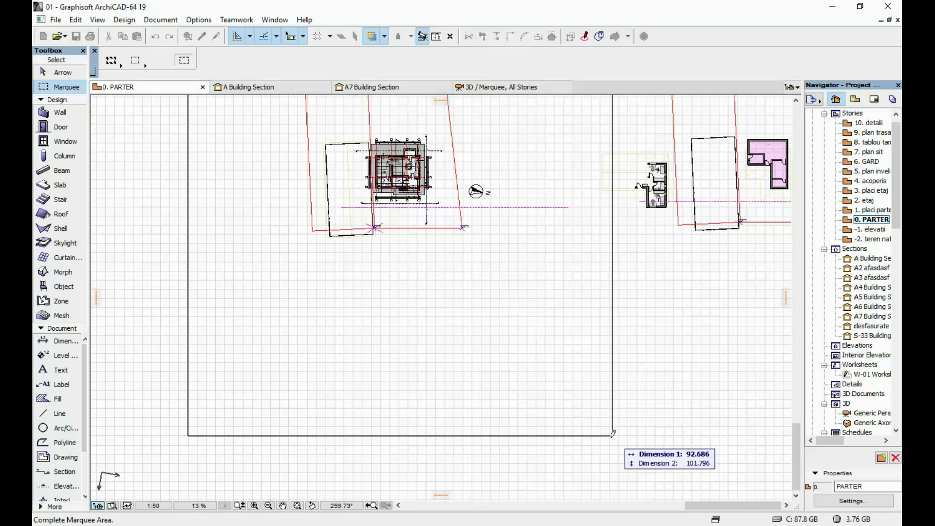
pyautogui.click(590, 424)
pyautogui.moveTo(403, 249); pyautogui.dragTo(402, 303, button='middle')
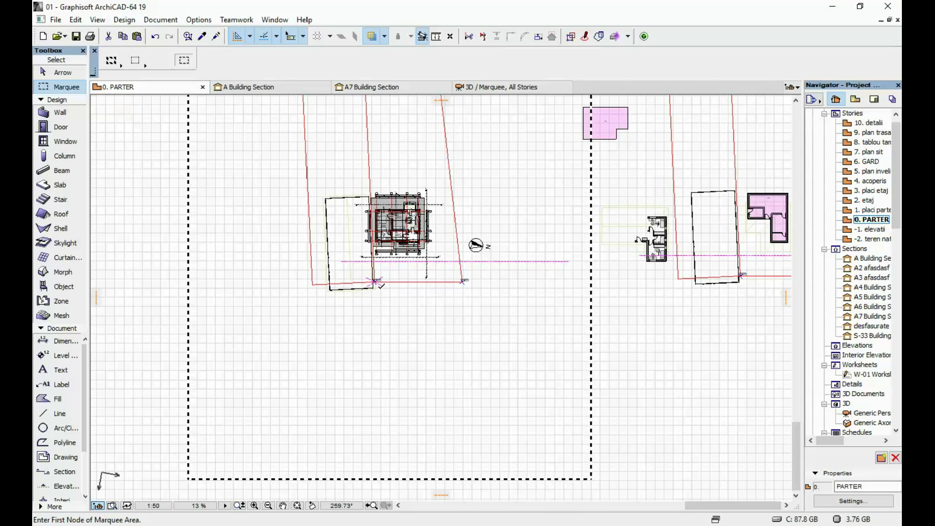
pyautogui.press('F5')
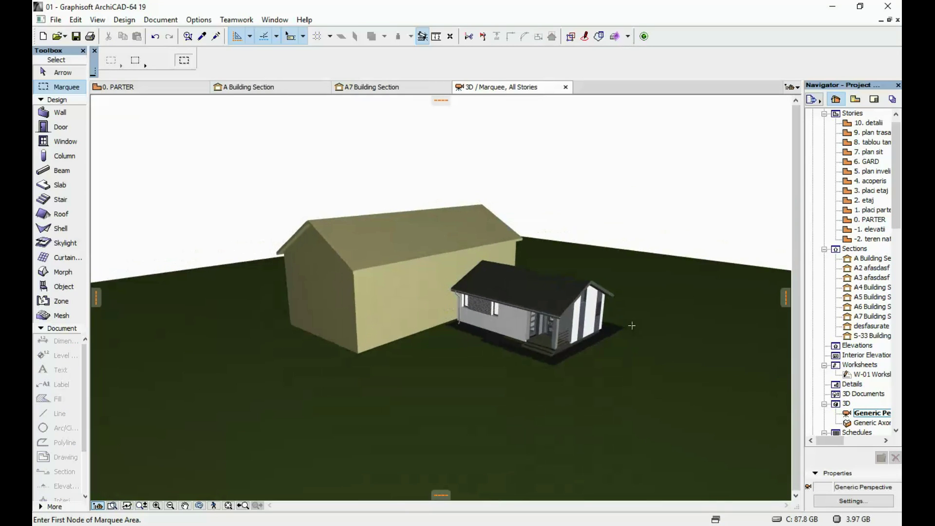
# Switch the 3D view from perspective to a parallel projection using the Top view preset.
pyautogui.keyDown('shift'); pyautogui.moveTo(448, 295); pyautogui.dragTo(297, 280, button='middle'); pyautogui.keyUp('shift')
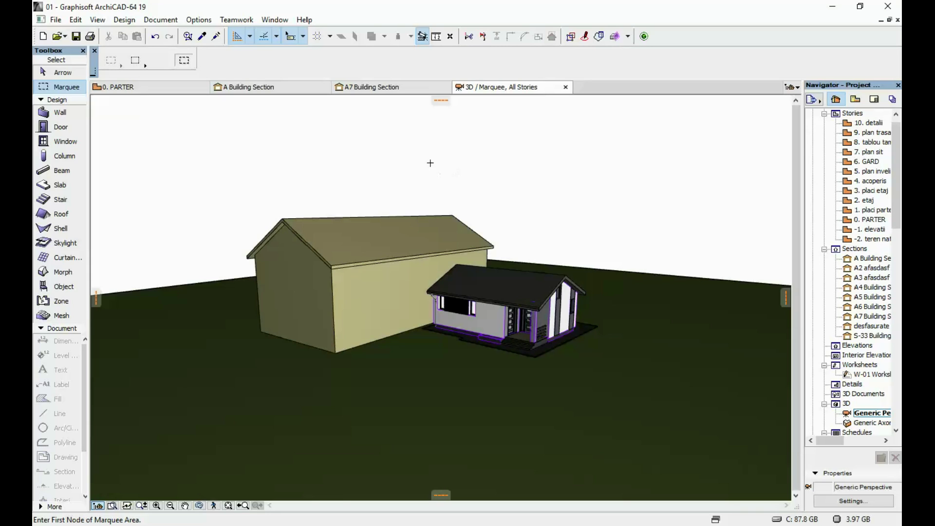
pyautogui.moveTo(415, 186)
pyautogui.keyDown('shift'); pyautogui.mouseDown(button='middle')
pyautogui.moveTo(423, 245)
pyautogui.moveTo(476, 198)
pyautogui.moveTo(480, 205)
pyautogui.moveTo(507, 146)
pyautogui.mouseUp(button='middle'); pyautogui.keyUp('shift')
pyautogui.rightClick(505, 130)
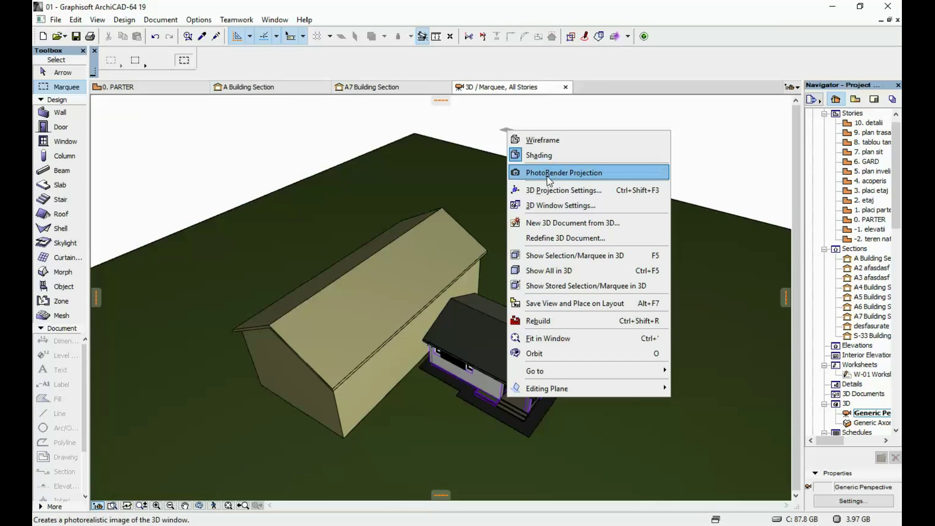
pyautogui.click(549, 189)
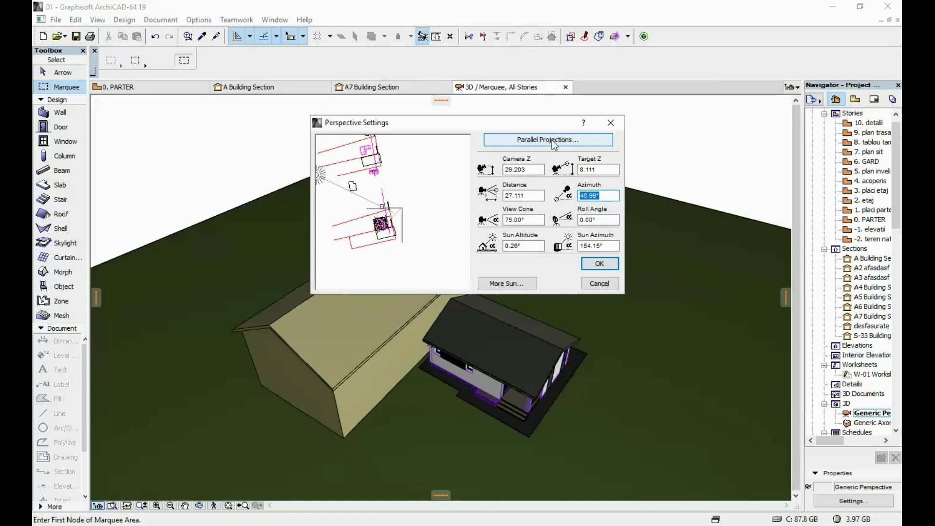
pyautogui.click(554, 141)
pyautogui.click(590, 158)
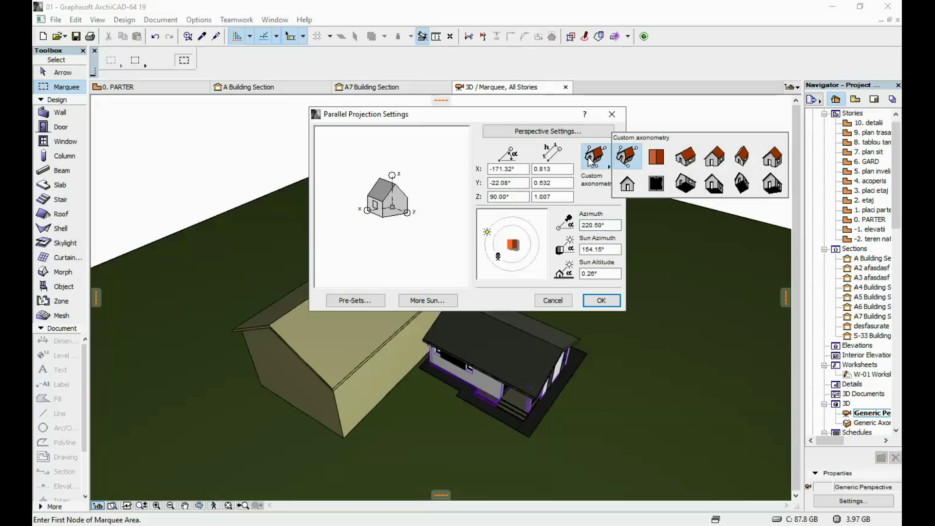
pyautogui.click(657, 156)
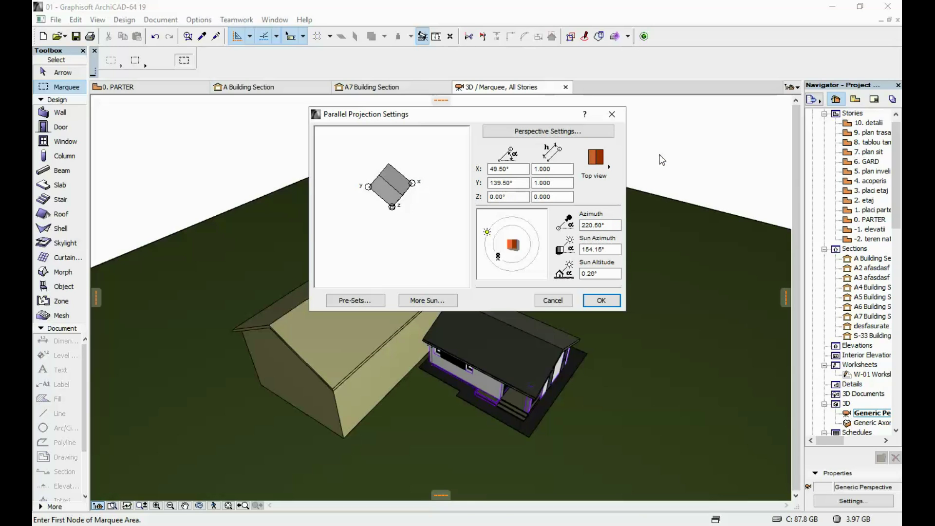
pyautogui.click(600, 300)
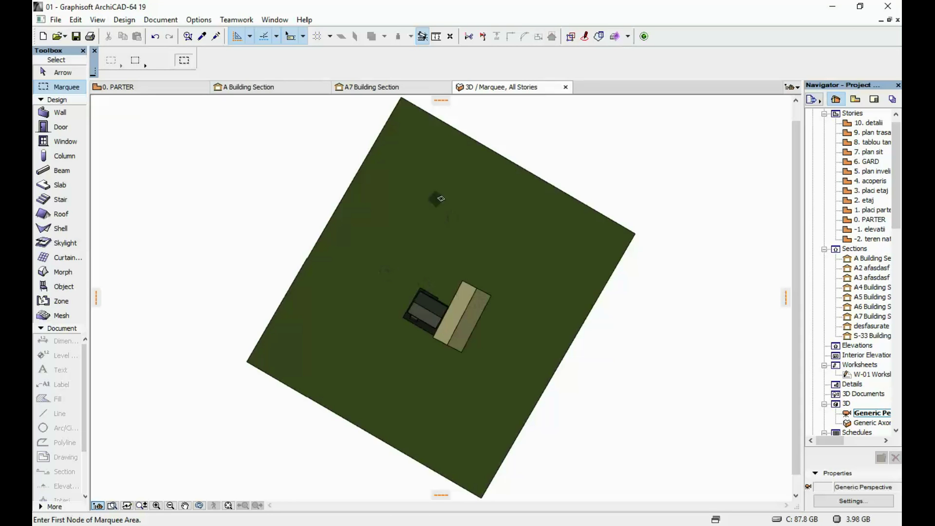
# Return to the 0. PARTER floor plan and remove the marquee.
pyautogui.doubleClick(874, 220)
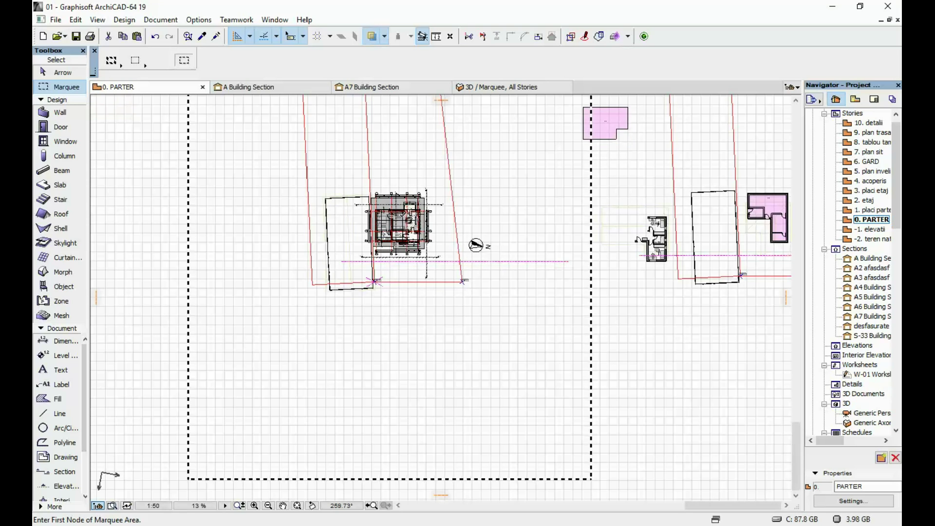
pyautogui.rightClick(468, 193)
pyautogui.click(497, 199)
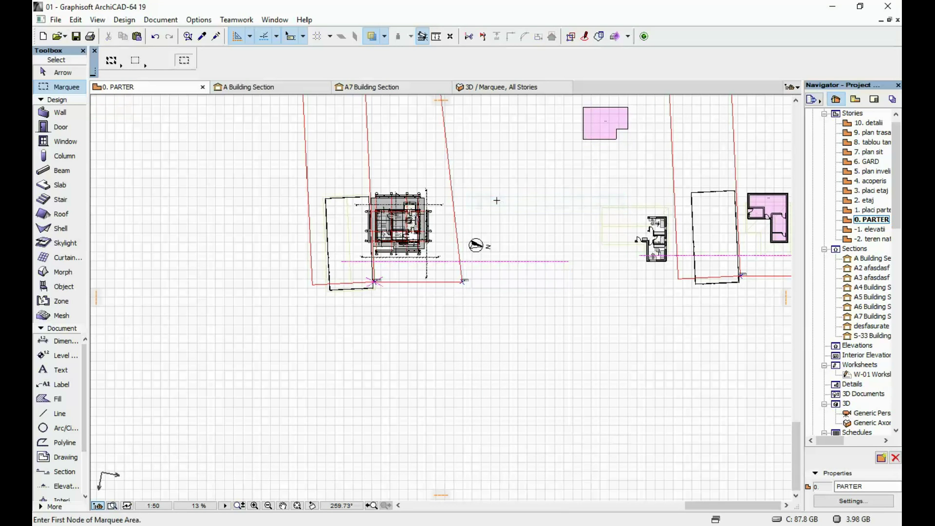
# Reset the ground floor plan's view orientation to 0.00° so that north points up.
pyautogui.scroll(5, 417, 201)
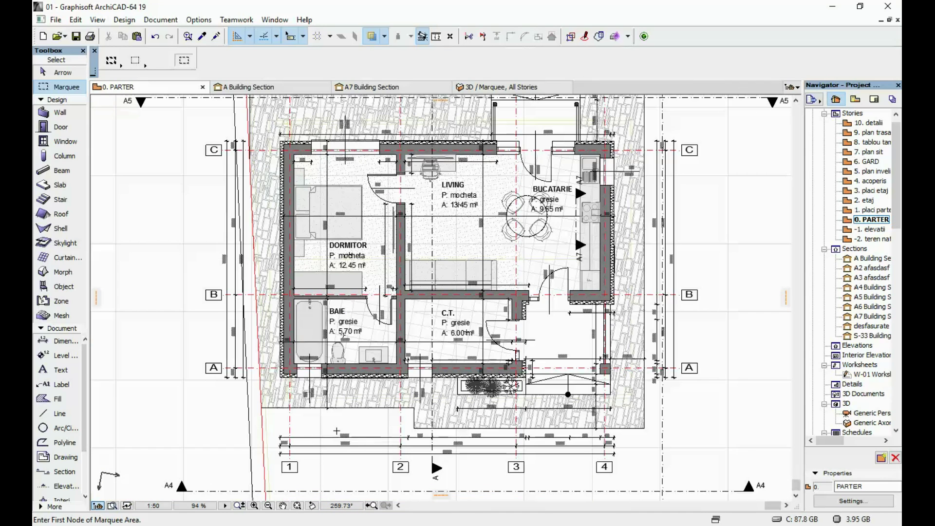
pyautogui.click(358, 506)
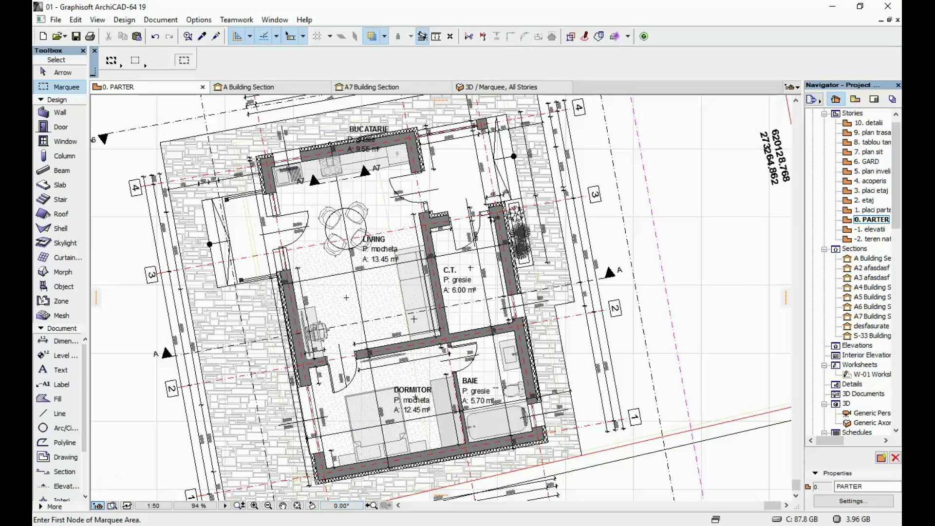
pyautogui.scroll(-4, 414, 317)
pyautogui.scroll(-4, 475, 238)
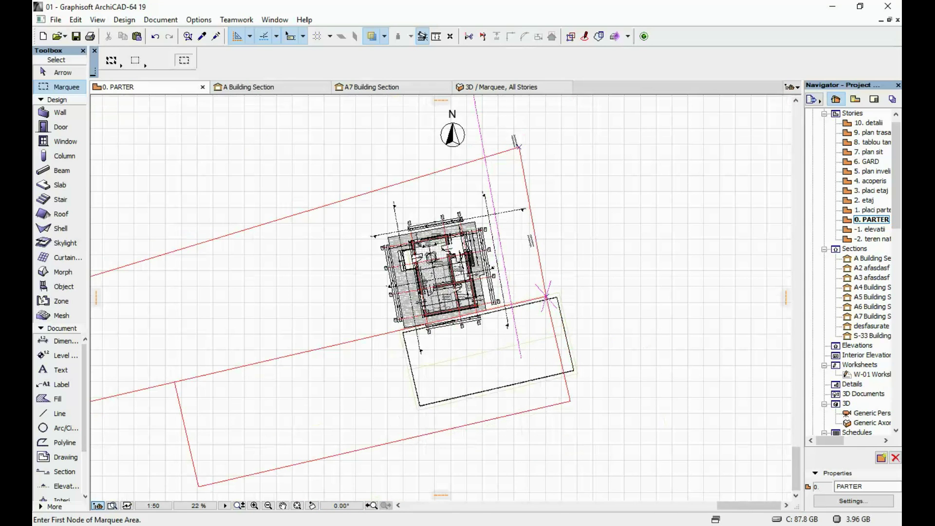
pyautogui.moveTo(462, 199); pyautogui.dragTo(442, 219, button='middle')
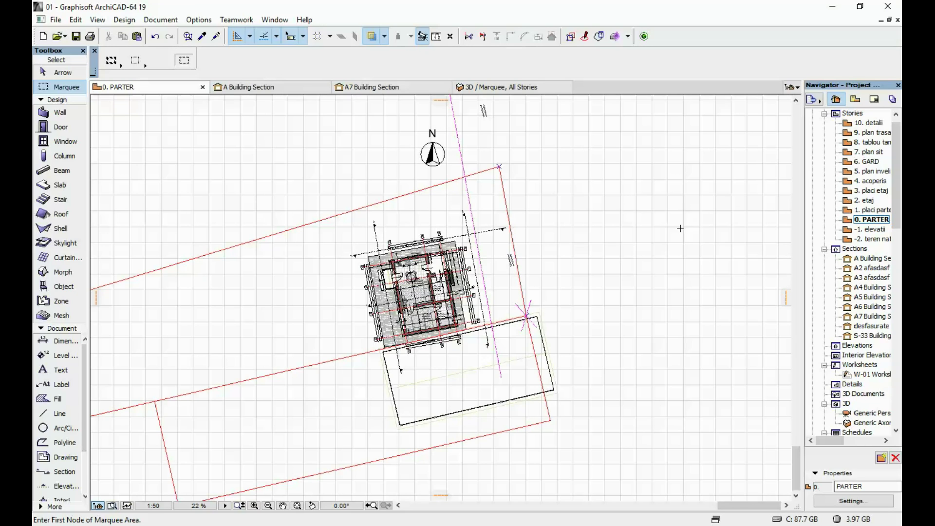
# Align the 3D top view with the plan through a custom axonometry with the X axis at 0° and the Y axis at 90°.
pyautogui.press('F5')
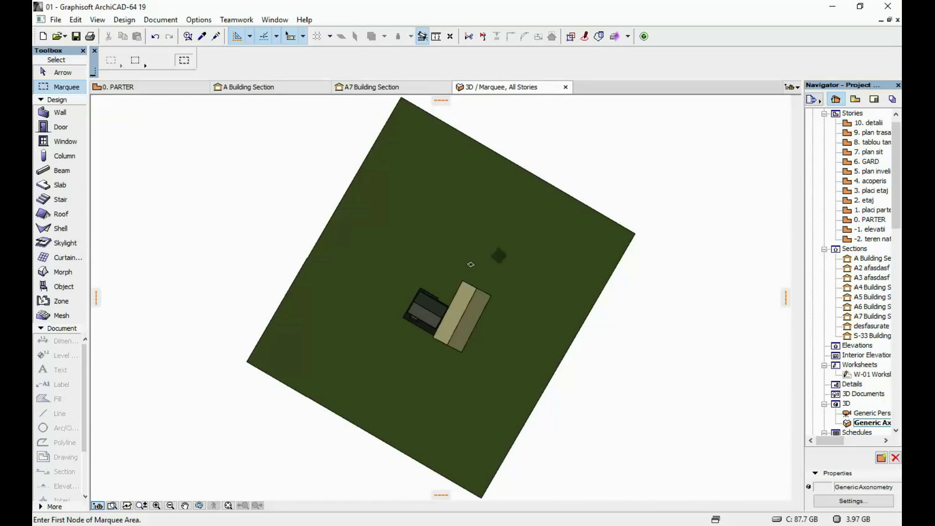
pyautogui.rightClick(507, 130)
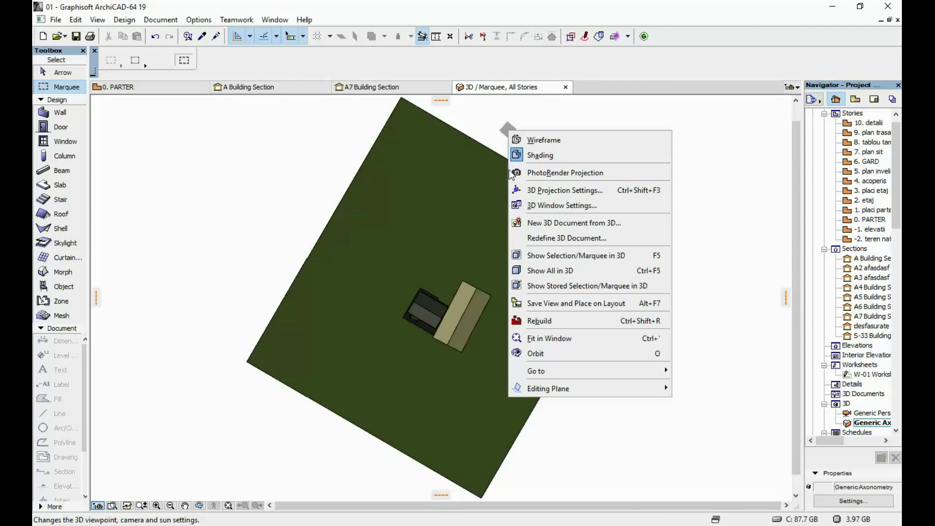
pyautogui.click(558, 190)
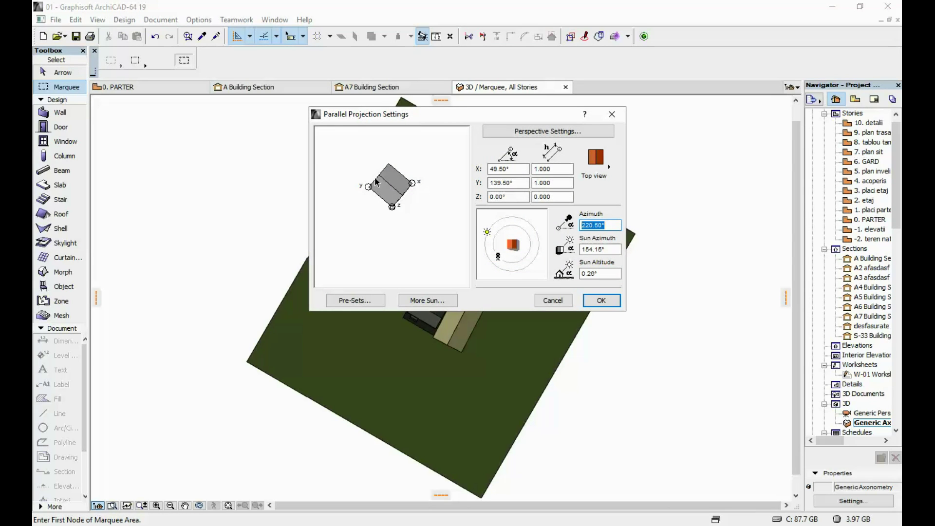
pyautogui.moveTo(412, 183); pyautogui.dragTo(414, 160)
pyautogui.click(517, 169)
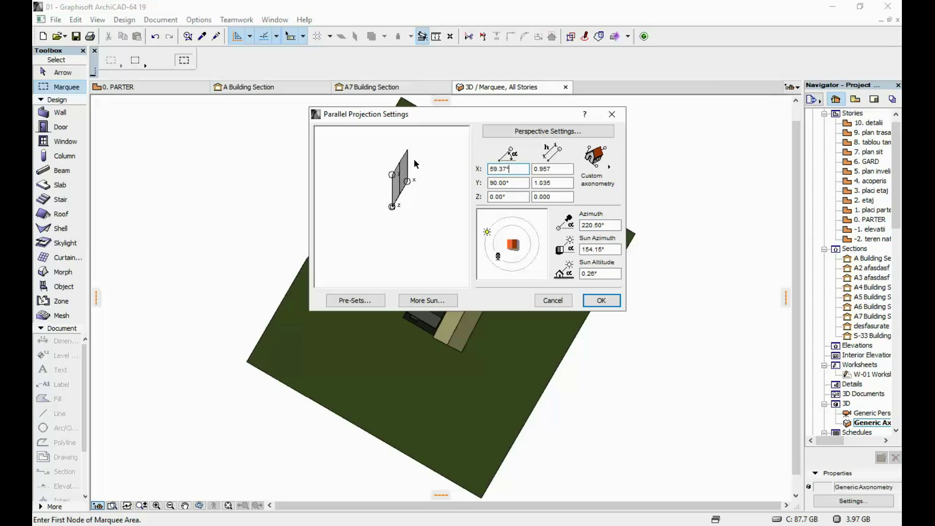
pyautogui.doubleClick(517, 172)
pyautogui.write('0')
pyautogui.click(517, 184)
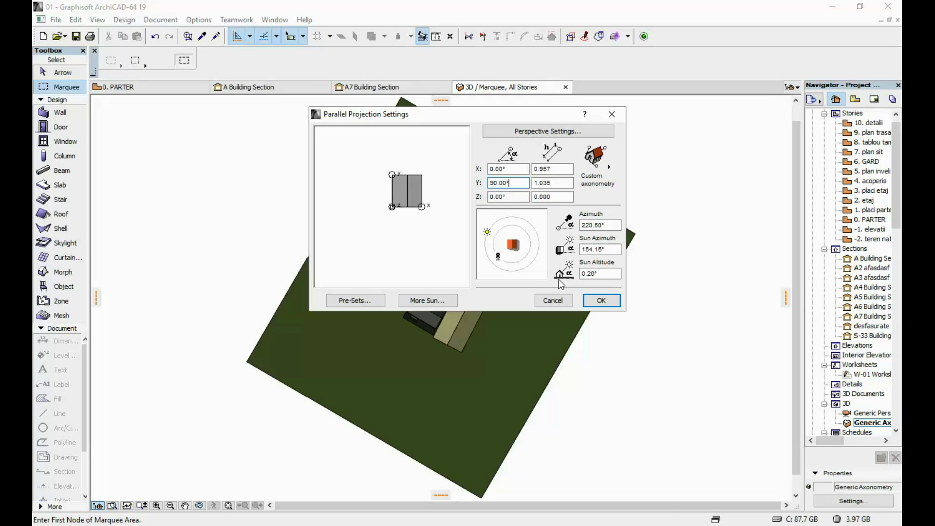
pyautogui.click(614, 304)
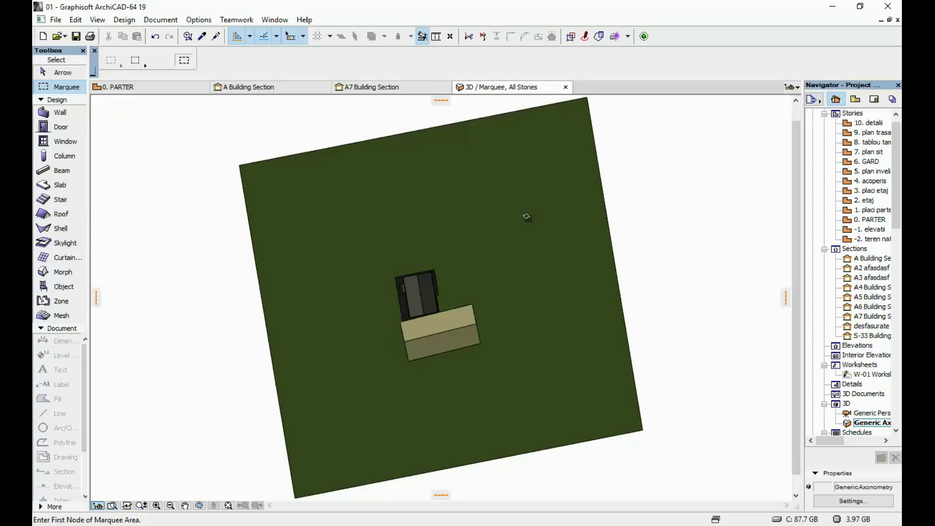
# Compare the orientation of the buildings in the ground floor plan with the 3D top view.
pyautogui.press('F2')
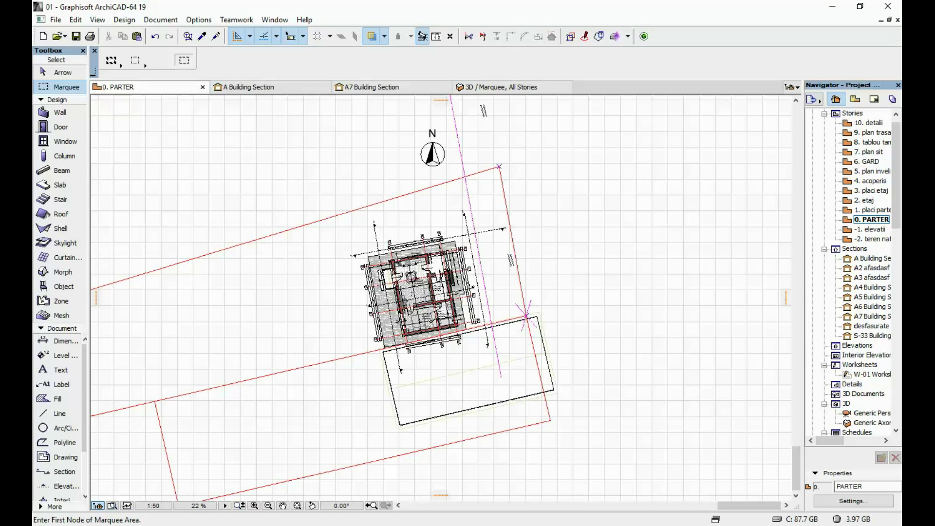
pyautogui.press('F3')
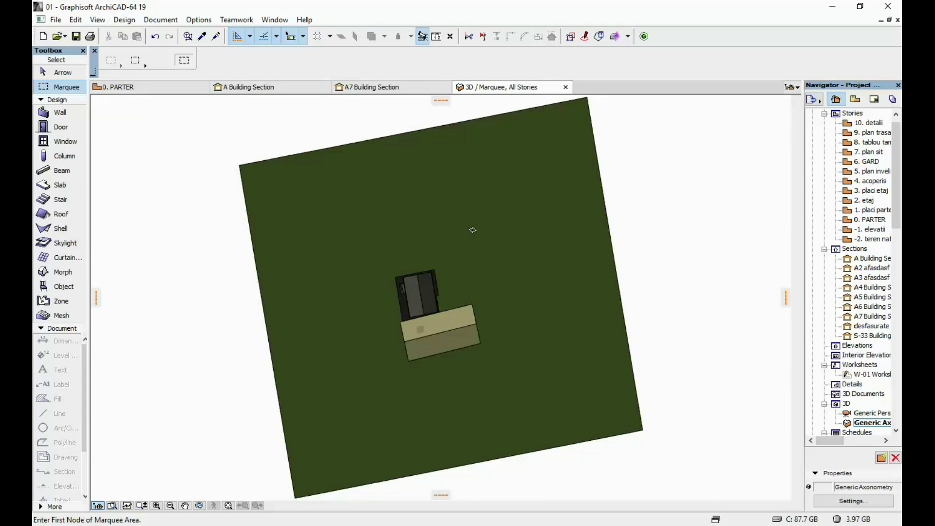
pyautogui.scroll(4, 427, 307)
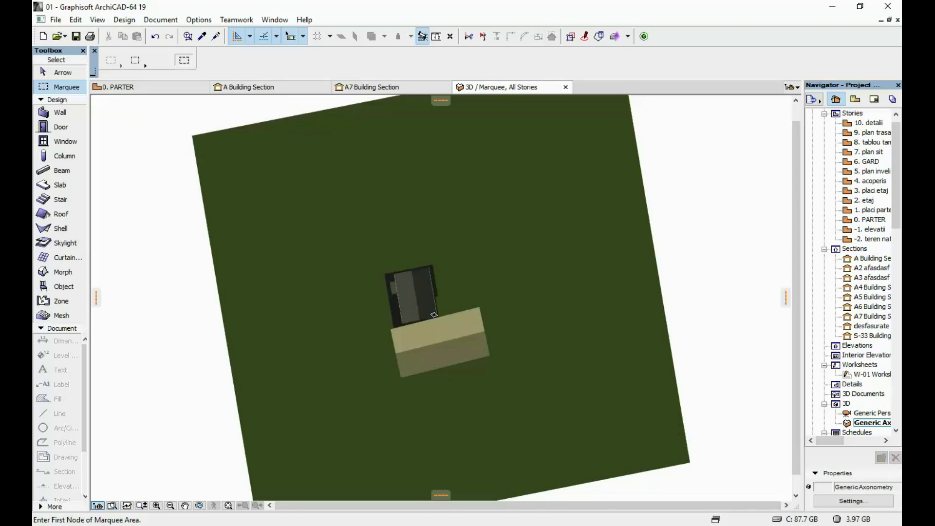
pyautogui.scroll(2, 427, 300)
pyautogui.scroll(-2, 483, 322)
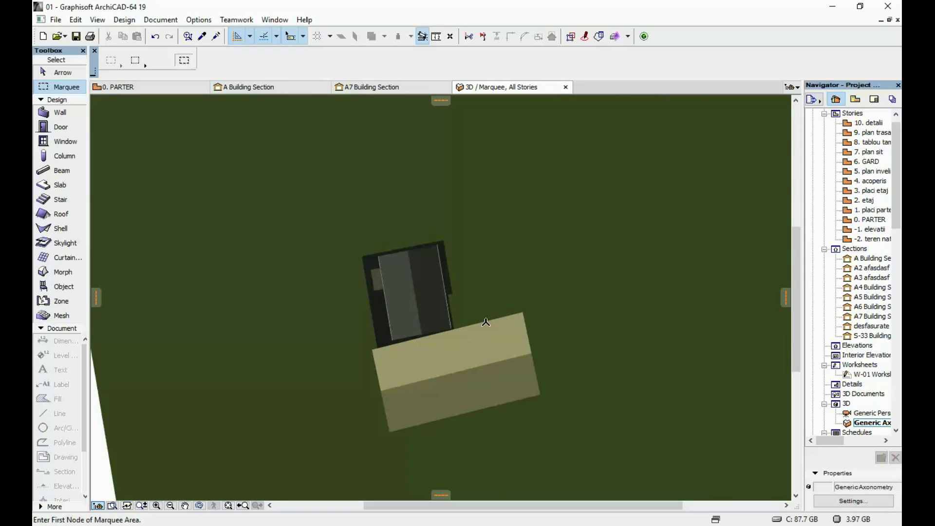
pyautogui.moveTo(573, 319); pyautogui.dragTo(539, 309, button='middle')
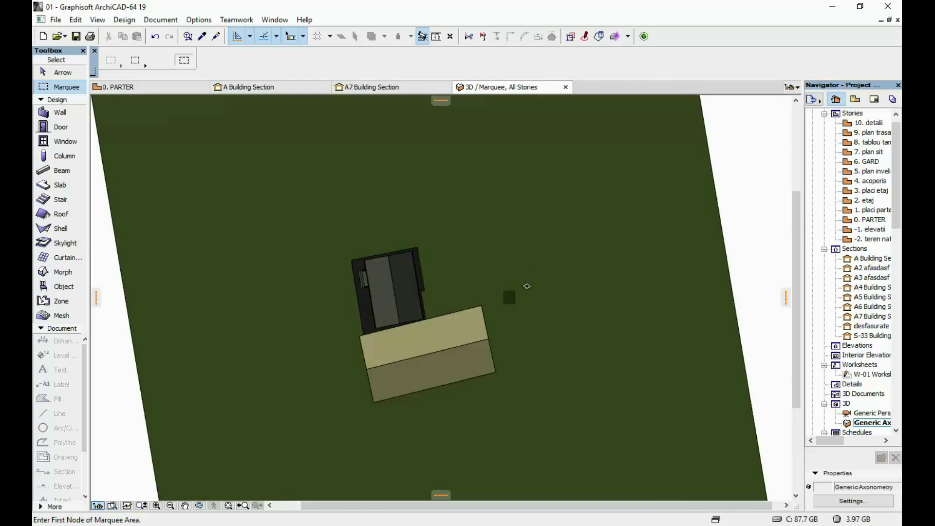
# Draw a marquee of about 125.6 by 93.5 around the entire site on the ground floor plan and show the 3D view.
pyautogui.press('F2')
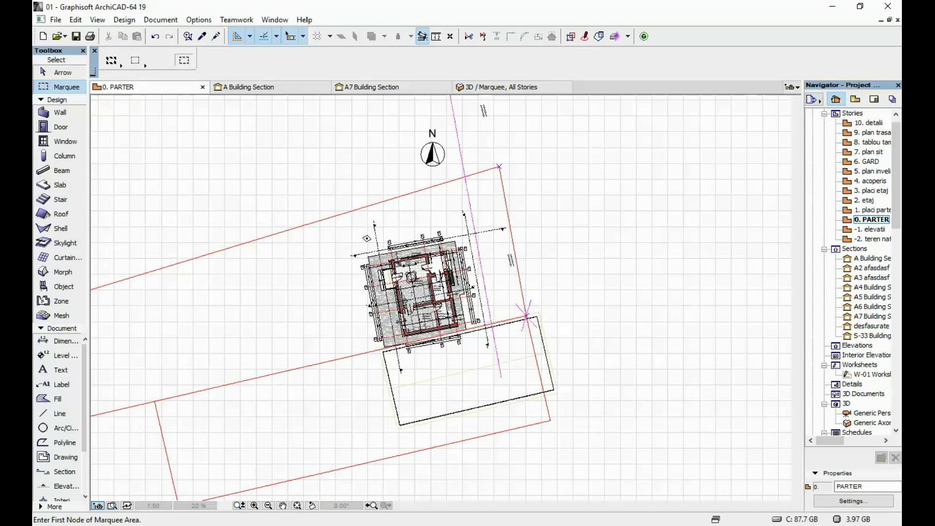
pyautogui.scroll(-3, 317, 237)
pyautogui.moveTo(349, 197); pyautogui.dragTo(377, 208, button='middle')
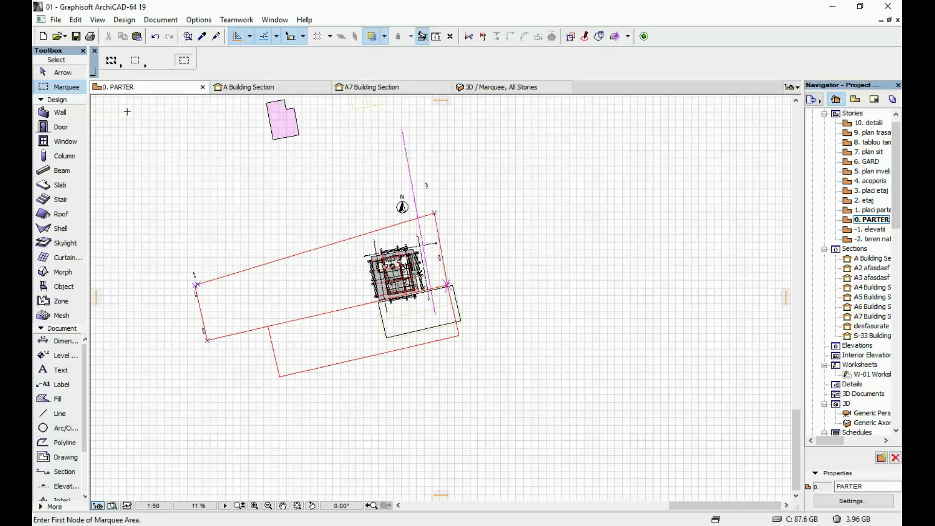
pyautogui.click(162, 112)
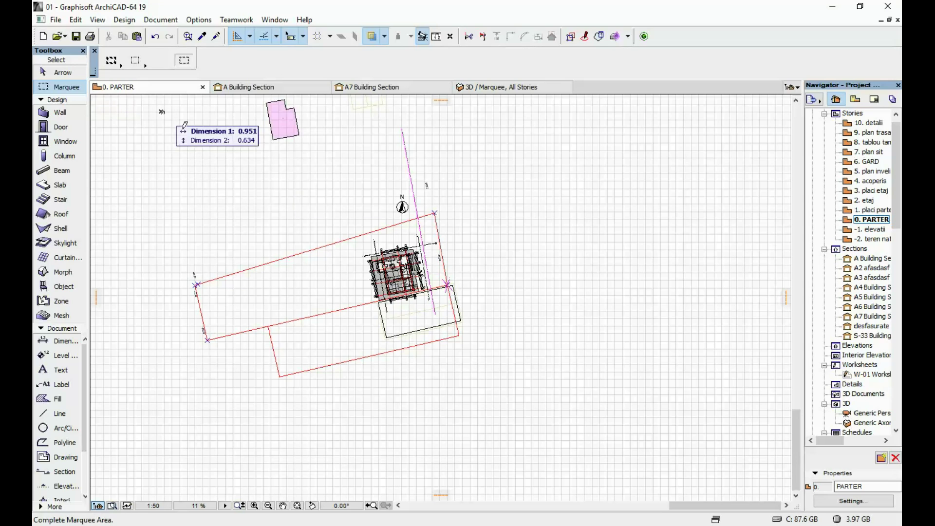
pyautogui.click(642, 464)
pyautogui.press('F3')
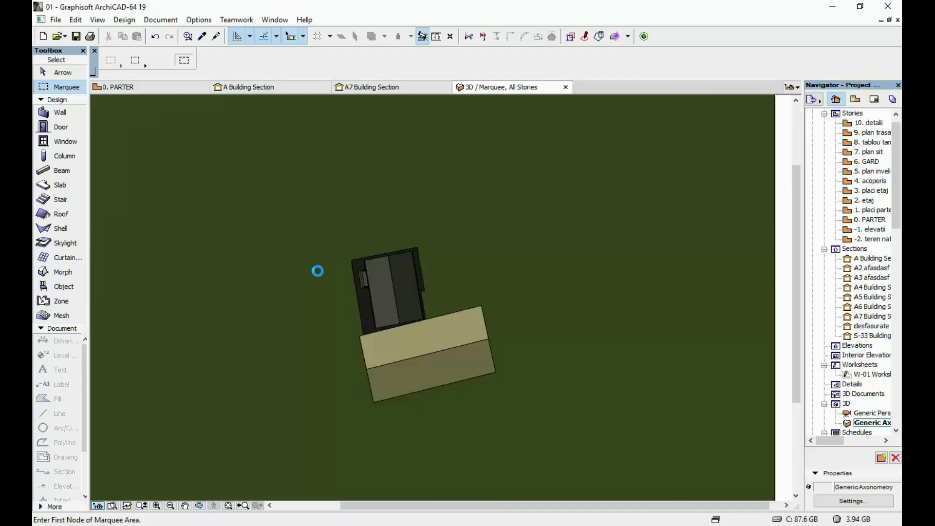
# Turn on Sun Shadows in the 3D Window Settings for the top view.
pyautogui.moveTo(431, 247); pyautogui.dragTo(458, 249, button='middle')
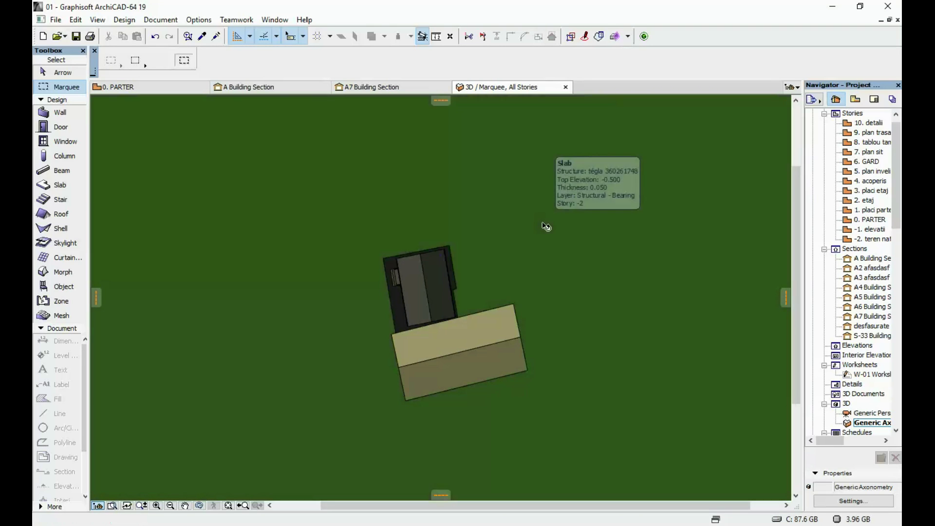
pyautogui.click(543, 223)
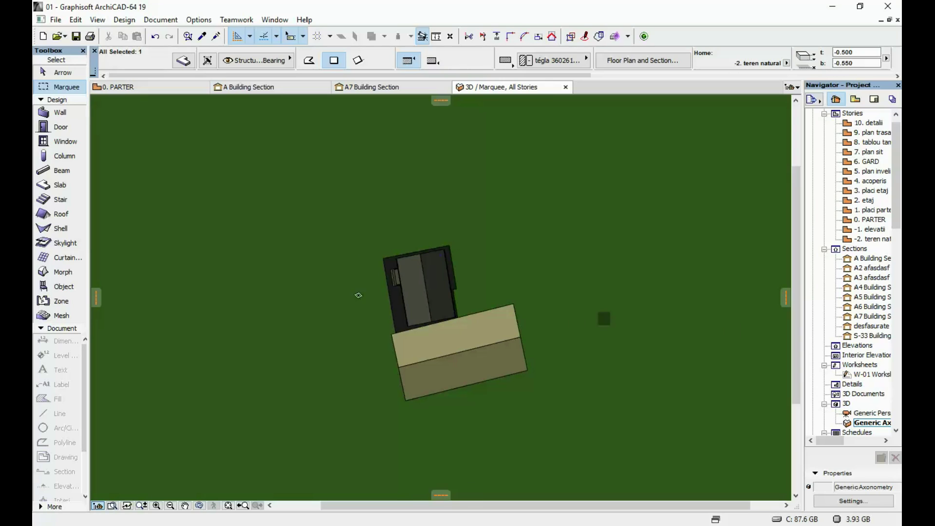
pyautogui.press('Escape')
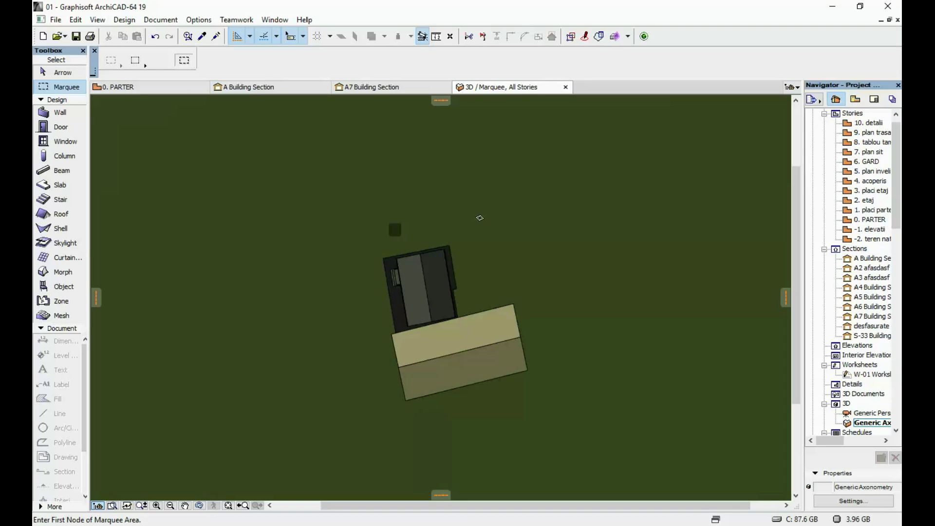
pyautogui.rightClick(435, 185)
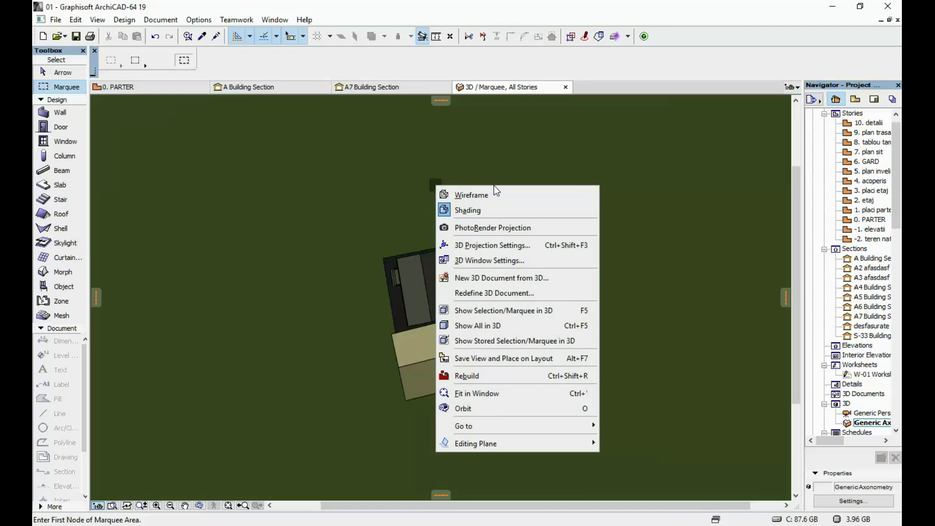
pyautogui.click(487, 259)
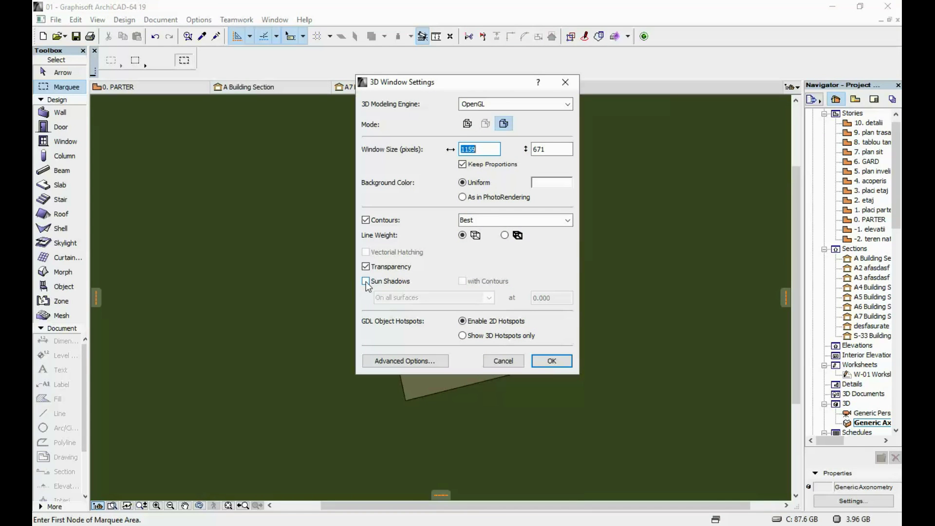
pyautogui.click(366, 281)
pyautogui.click(540, 359)
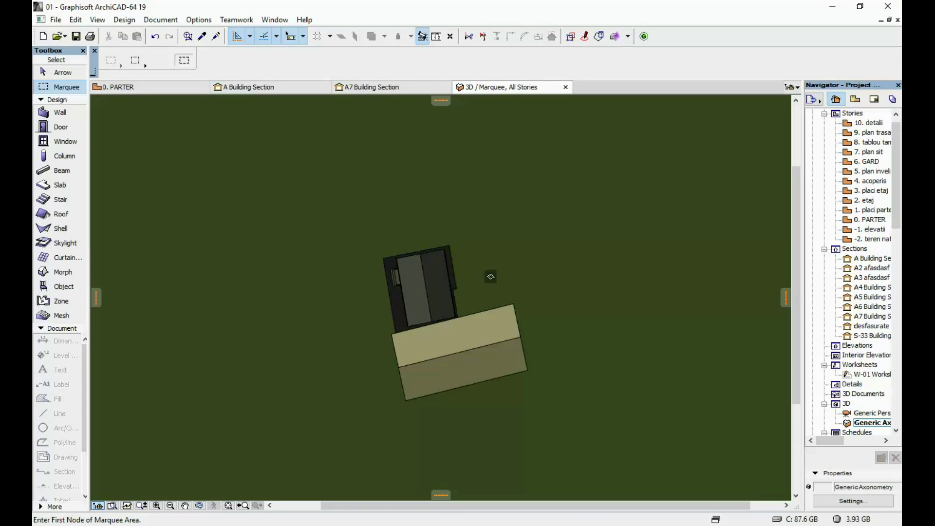
# Set the sun azimuth to -135.00° and the sun altitude to 30° in the parallel projection settings.
pyautogui.rightClick(471, 196)
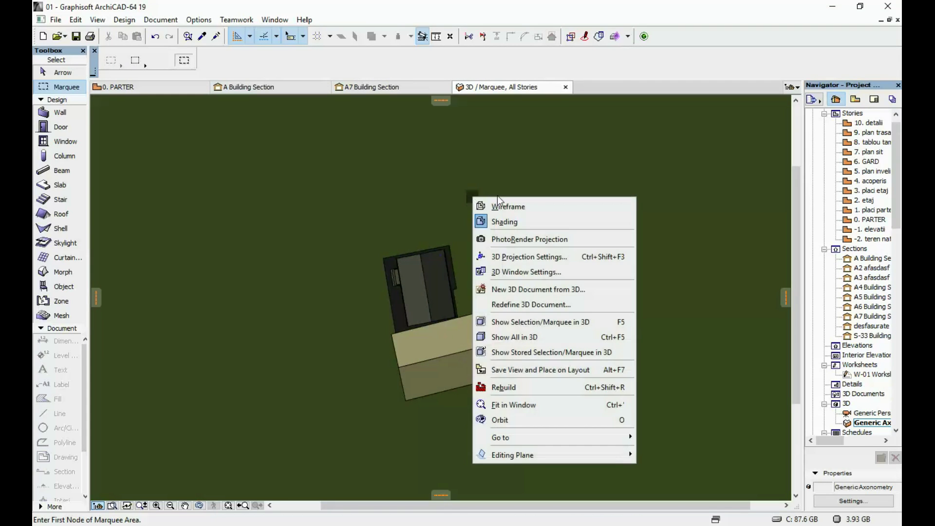
pyautogui.click(532, 258)
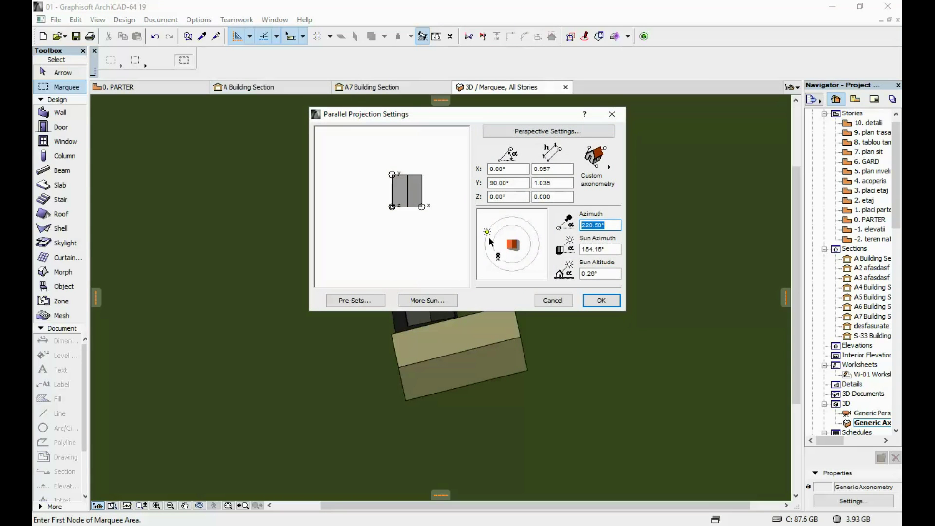
pyautogui.click(599, 274)
pyautogui.click(493, 272)
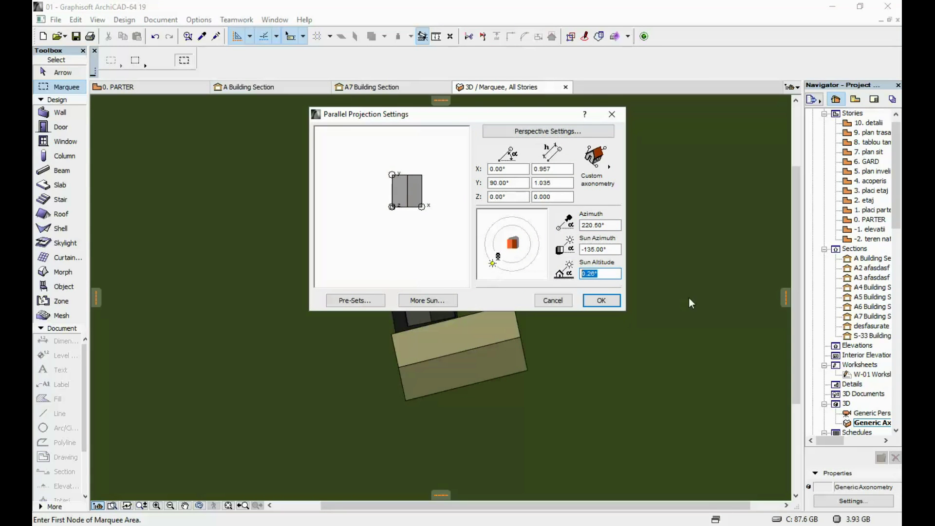
pyautogui.write('30')
pyautogui.click(594, 300)
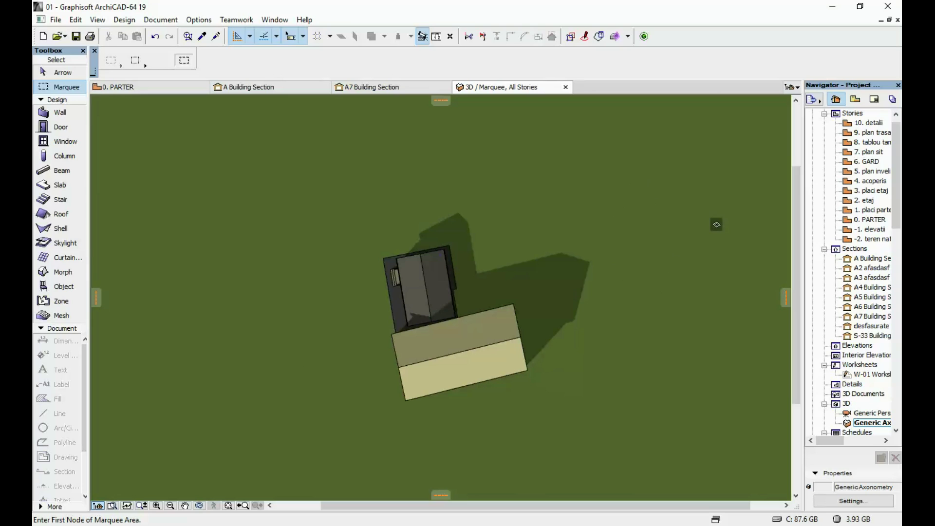
# Start a sun study from the 3D window with JPEG as the result format.
pyautogui.click(160, 19)
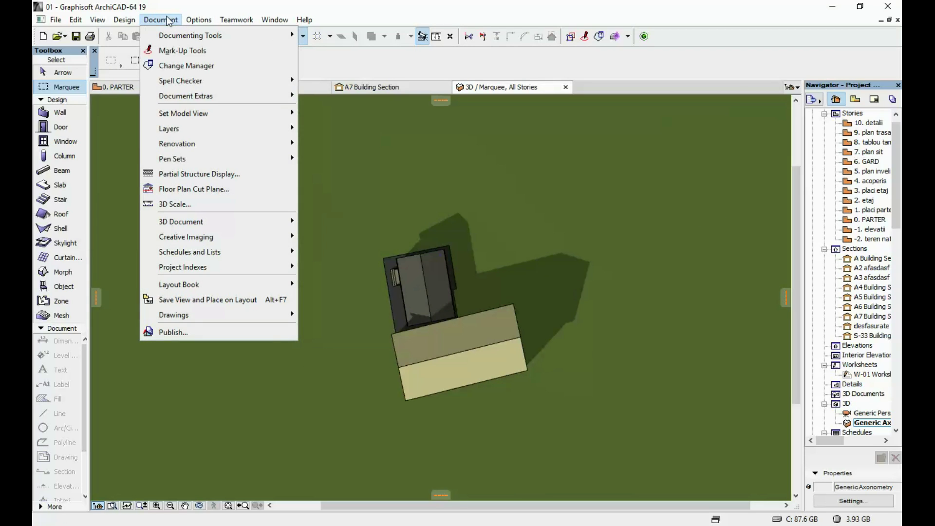
pyautogui.moveTo(214, 237)
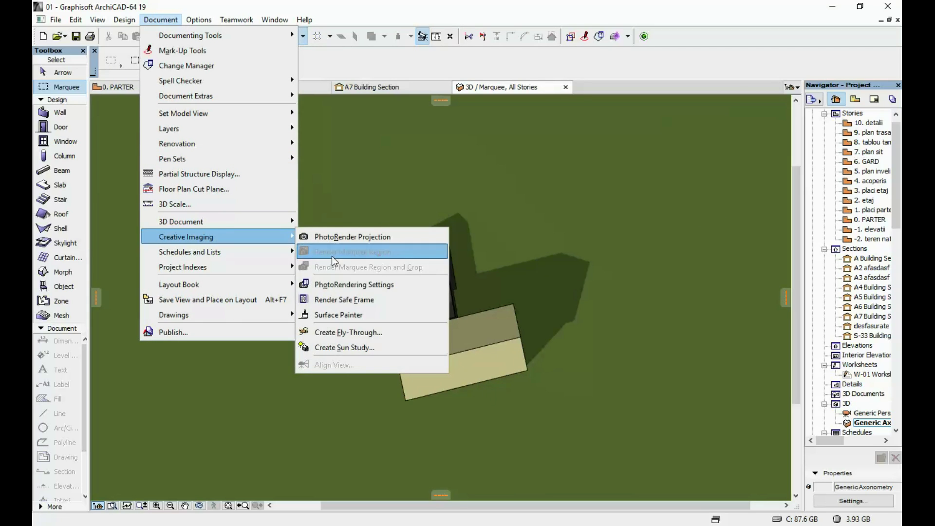
pyautogui.click(339, 347)
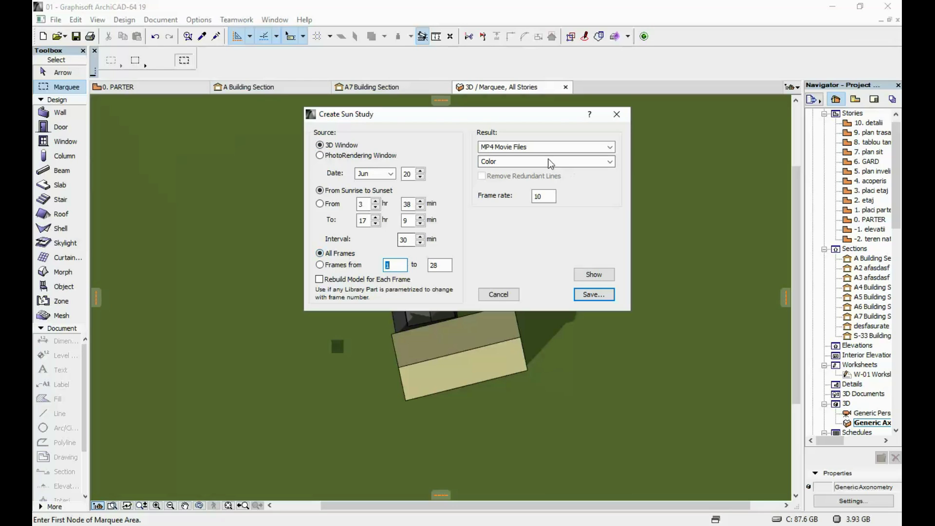
pyautogui.click(514, 147)
pyautogui.click(514, 149)
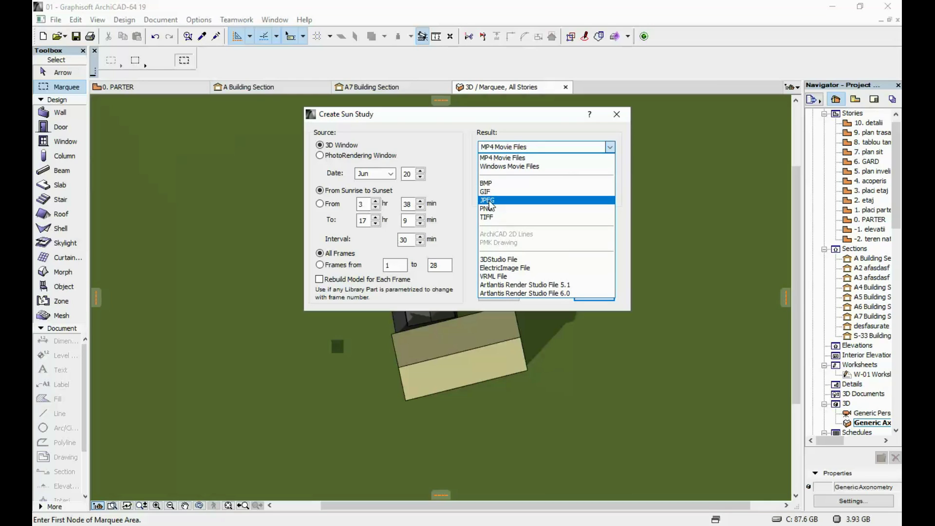
pyautogui.click(489, 201)
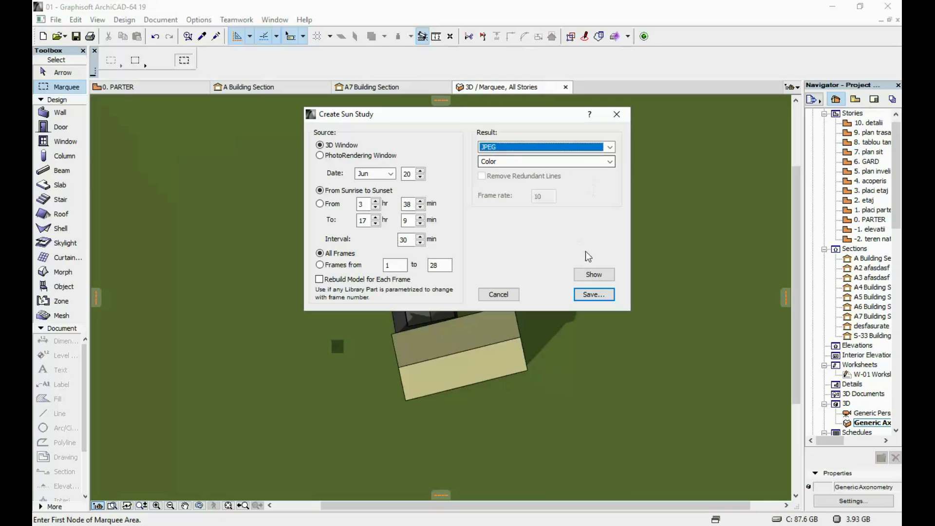
# Save the sun study image series as 01 into a new folder on the Desktop.
pyautogui.click(581, 294)
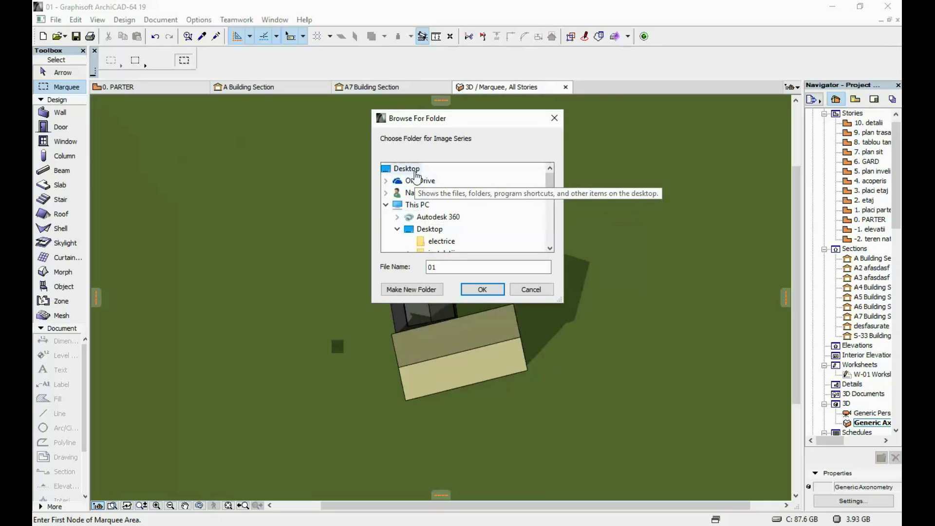
pyautogui.click(415, 171)
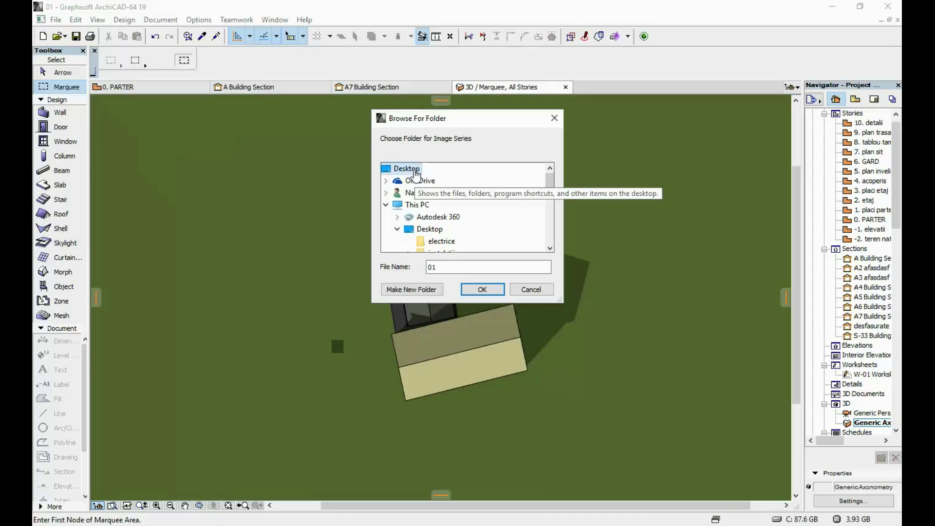
pyautogui.click(410, 290)
pyautogui.scroll(-2, 438, 235)
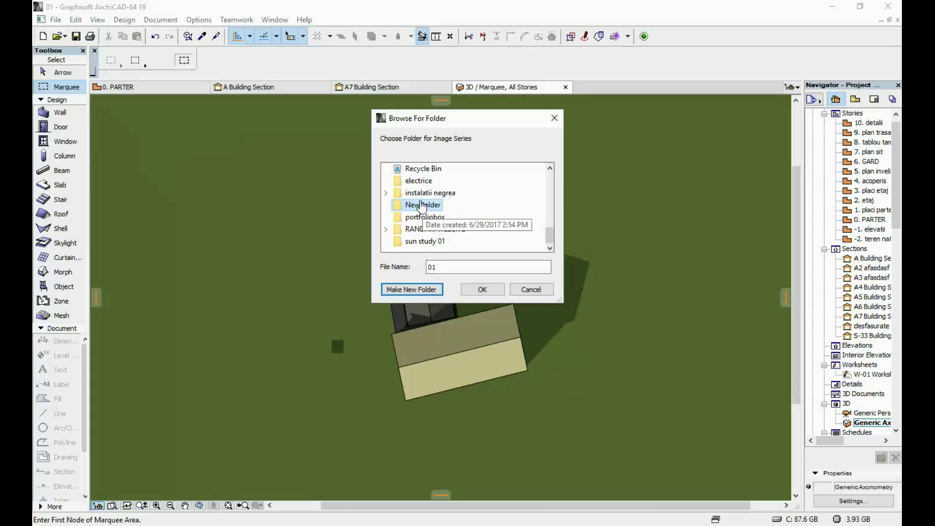
pyautogui.click(483, 289)
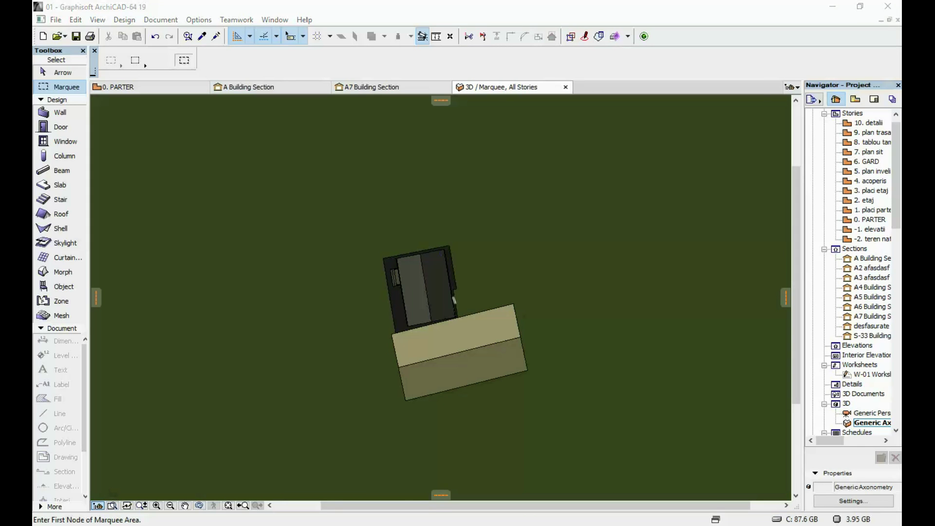
# Open 01#01.jpg in Photos and examine how the building shadows change across the sun study images.
pyautogui.hotkey('alt', 'Tab')
pyautogui.click(278, 187)
pyautogui.doubleClick(278, 187)
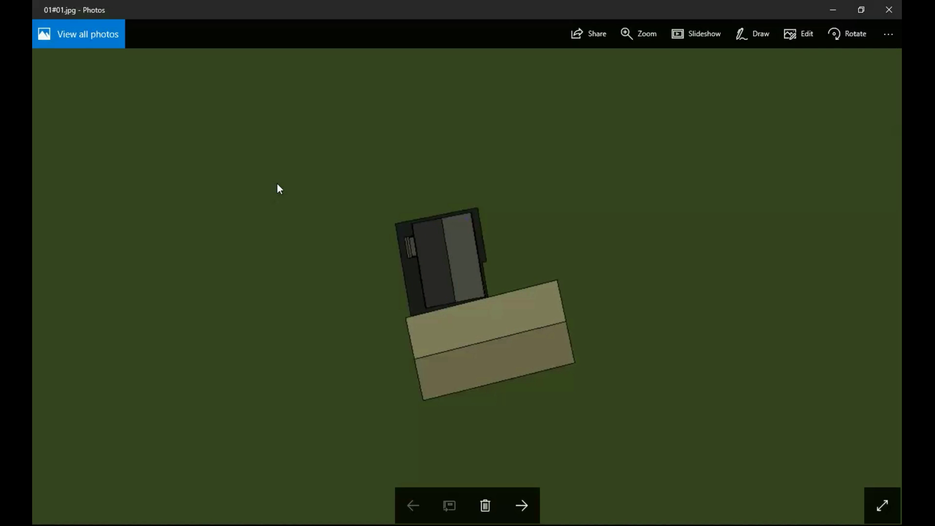
pyautogui.press('Right')
pyautogui.press('Right')
pyautogui.press('Right')
pyautogui.press('Right')
pyautogui.press('Right')
pyautogui.press('Right')
pyautogui.press('Right')
pyautogui.press('Right')
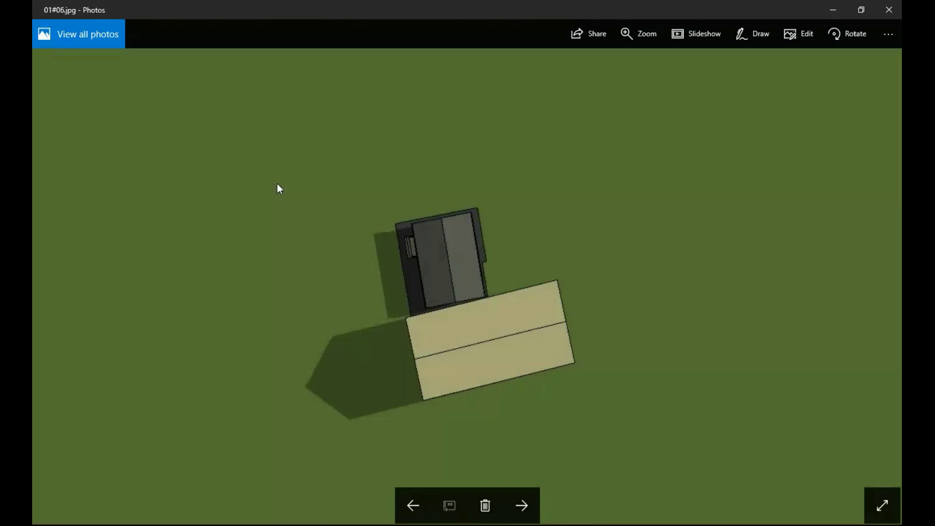
pyautogui.press('Right')
pyautogui.press('Right')
pyautogui.press('Right')
pyautogui.press('Right')
pyautogui.press('Right')
pyautogui.press('Right')
pyautogui.press('Right')
pyautogui.press('Right')
pyautogui.press('Right')
pyautogui.press('Right')
pyautogui.press('Right')
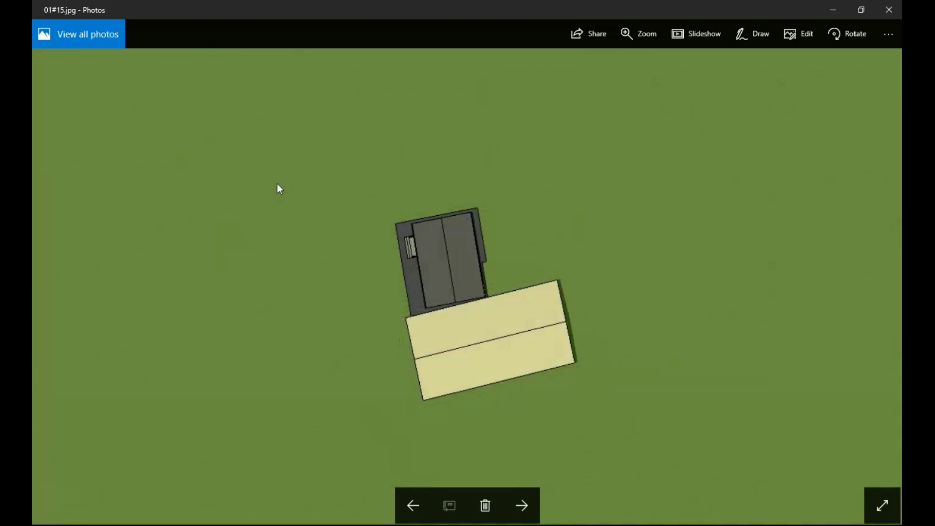
pyautogui.press('Right')
pyautogui.press('Right')
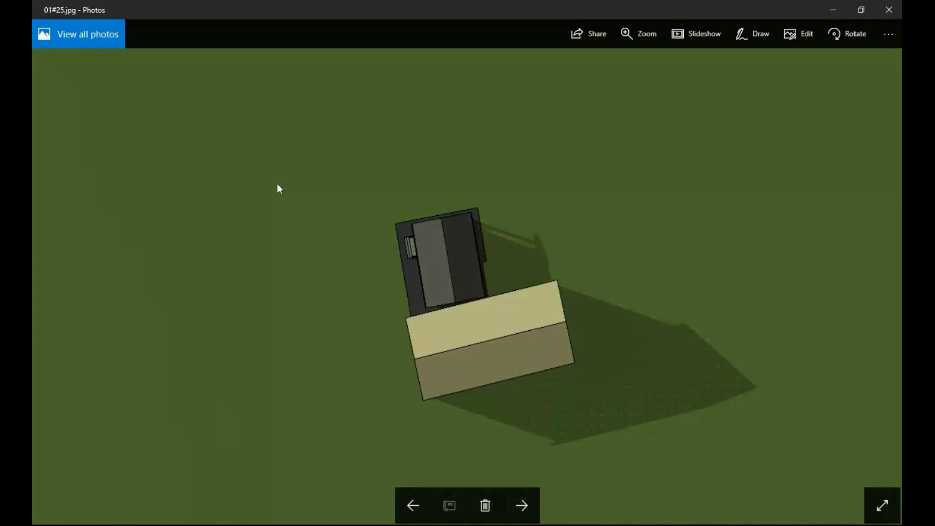
pyautogui.press('Left')
pyautogui.press('Left')
pyautogui.press('Left')
pyautogui.press('Left')
pyautogui.press('Left')
pyautogui.press('Left')
pyautogui.press('Left')
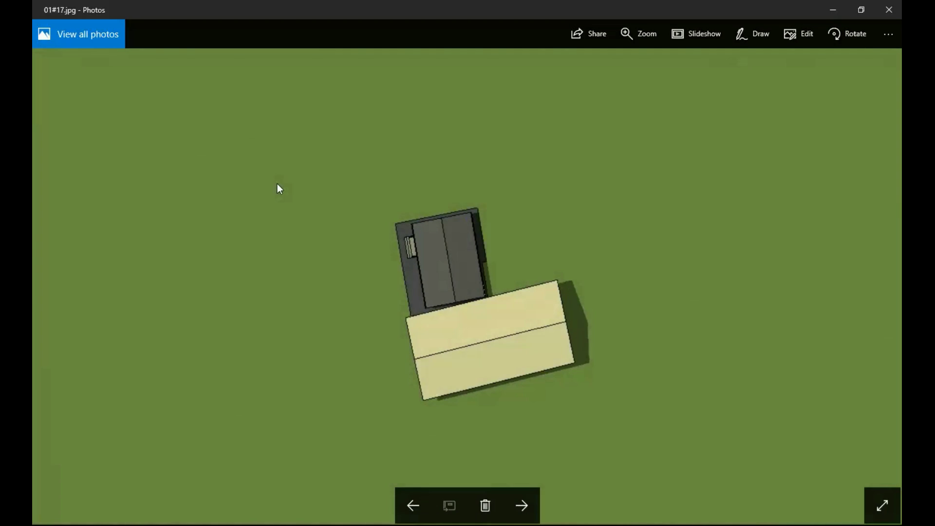
pyautogui.press('Right')
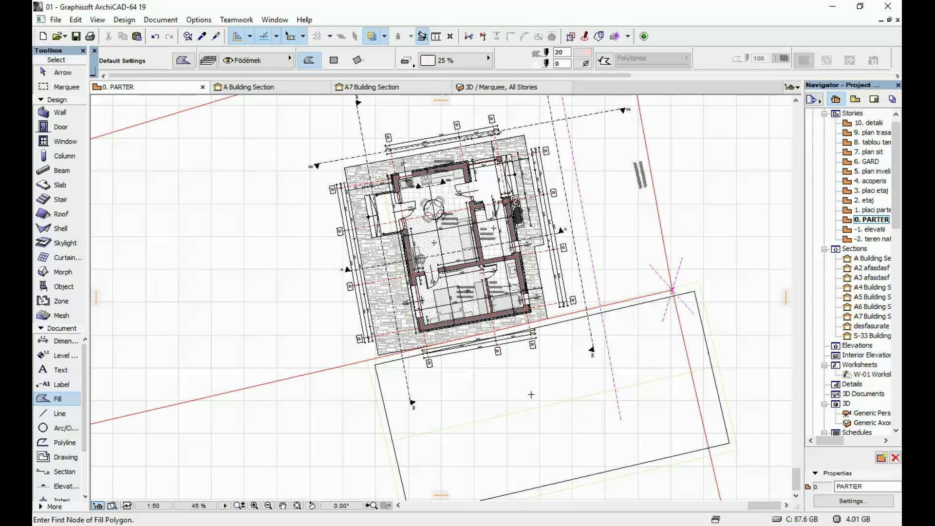
# Load all the sun study JPEGs from New folder as external drawings for the ground floor plan in ArchiCAD.
pyautogui.scroll(-3, 531, 394)
pyautogui.moveTo(606, 350); pyautogui.dragTo(324, 345, button='middle')
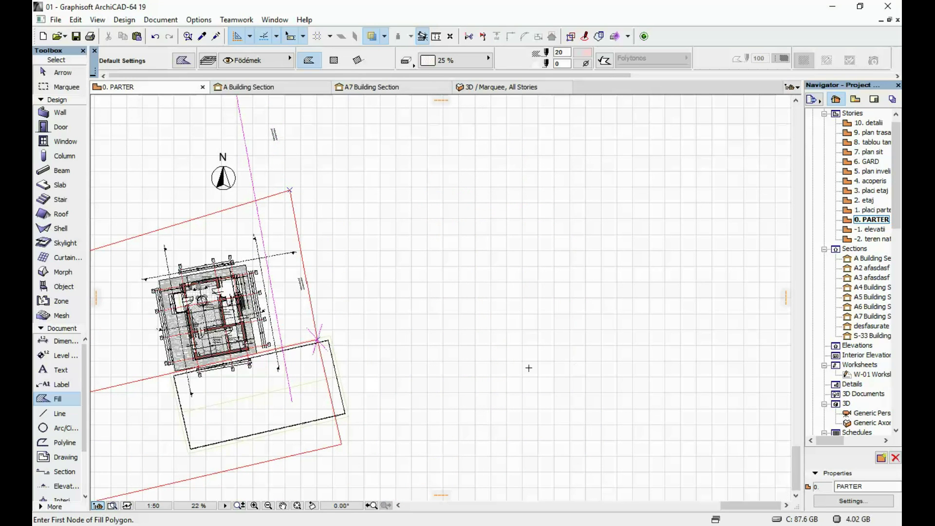
pyautogui.moveTo(585, 363); pyautogui.dragTo(502, 328, button='middle')
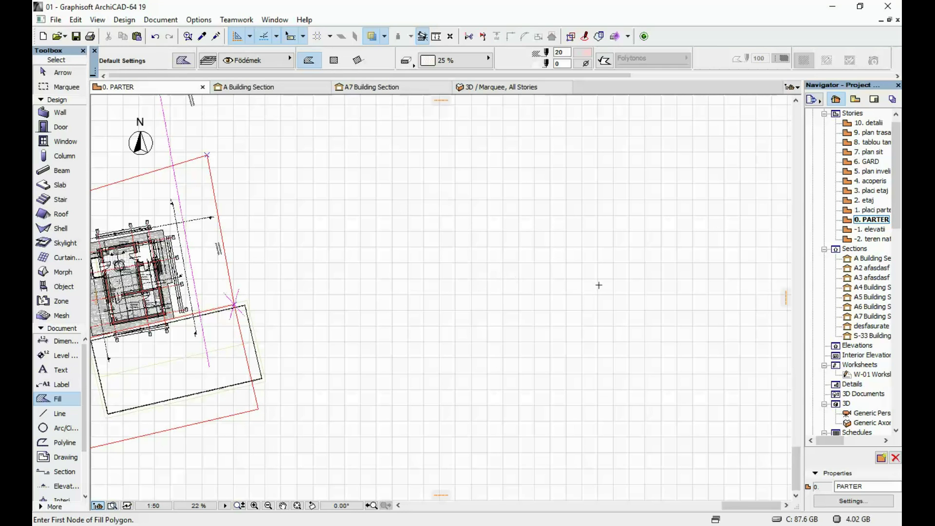
pyautogui.moveTo(599, 285); pyautogui.dragTo(240, 224, button='middle')
pyautogui.click(58, 20)
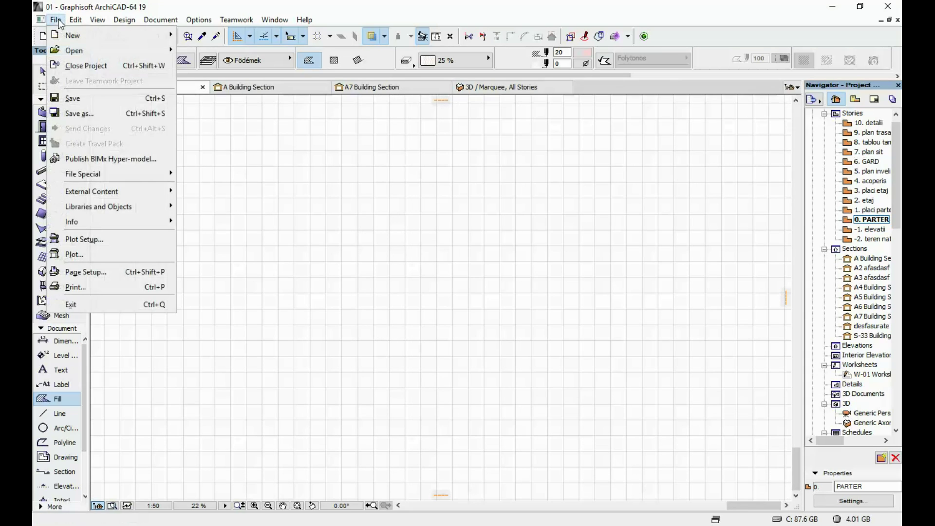
pyautogui.moveTo(102, 194)
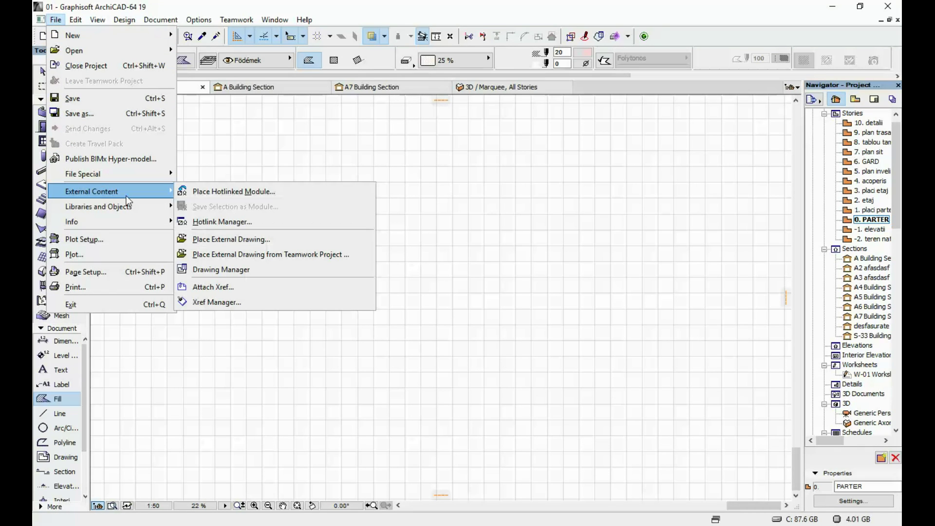
pyautogui.click(238, 239)
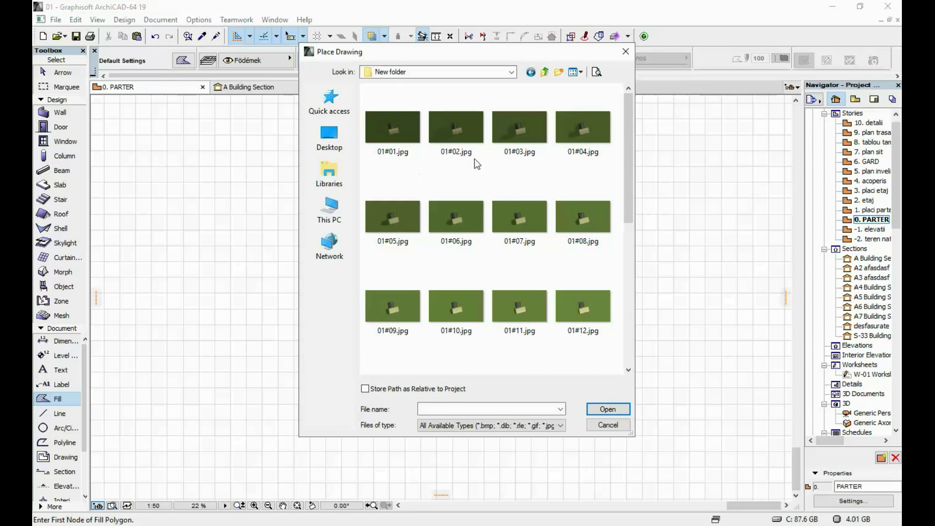
pyautogui.hotkey('ctrl', 'a')
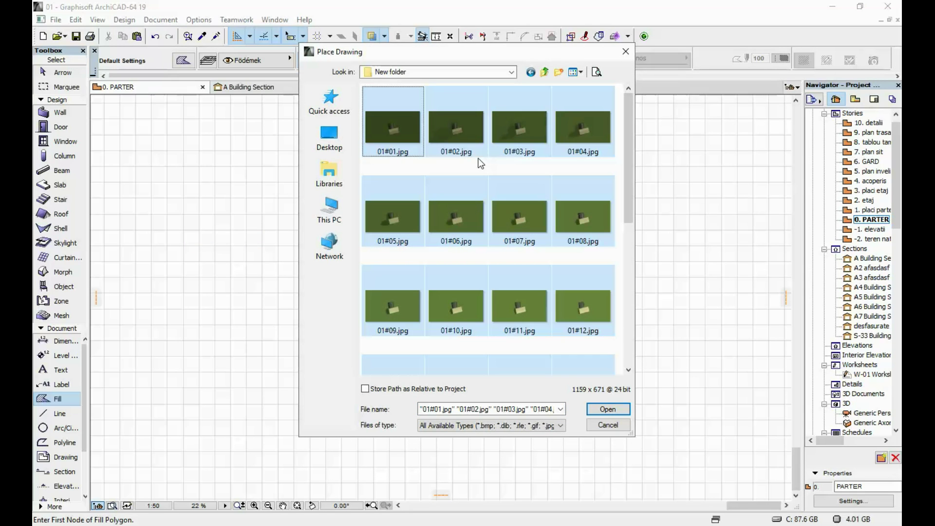
pyautogui.click(607, 410)
# Place the stack of sun study images in the empty area above the coloured floor plan image.
pyautogui.scroll(-6, 269, 228)
pyautogui.moveTo(182, 166); pyautogui.dragTo(567, 354, button='middle')
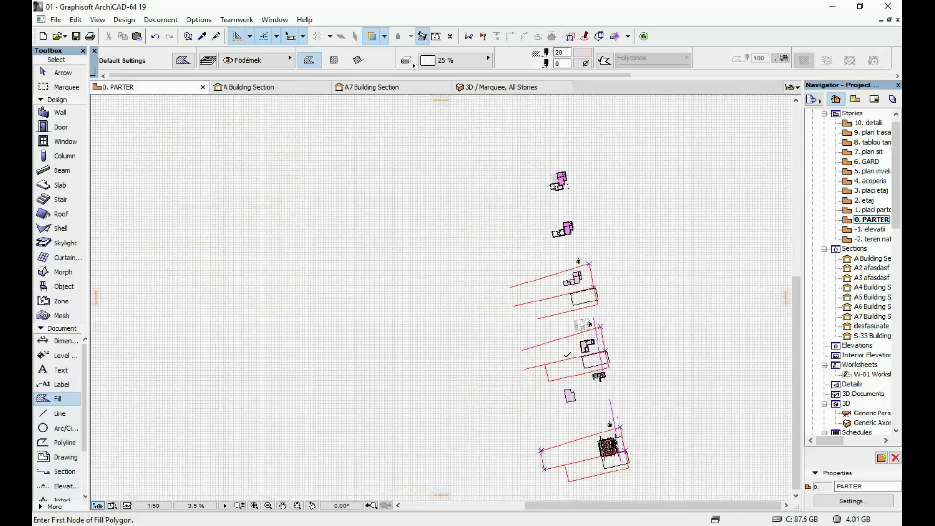
pyautogui.scroll(-5, 553, 343)
pyautogui.moveTo(402, 190); pyautogui.dragTo(495, 294, button='middle')
pyautogui.scroll(3, 455, 290)
pyautogui.scroll(2, 449, 289)
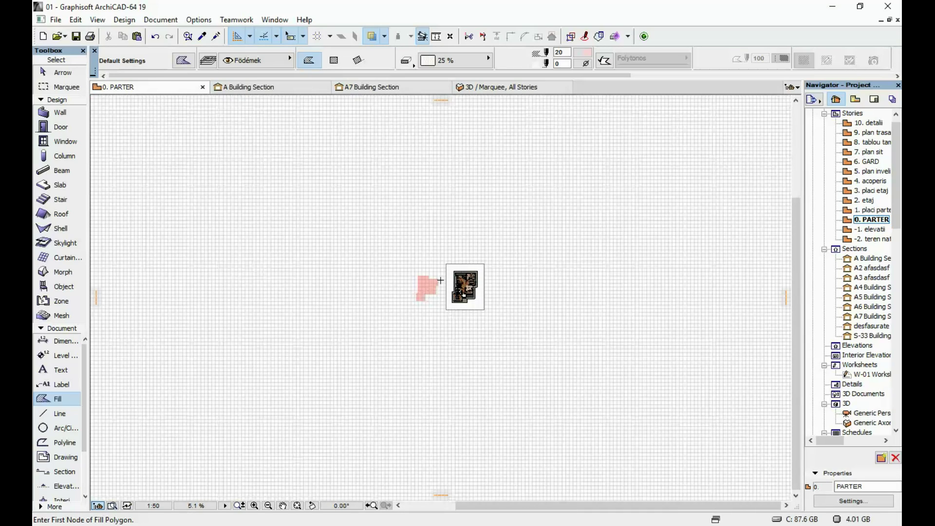
pyautogui.scroll(2, 403, 215)
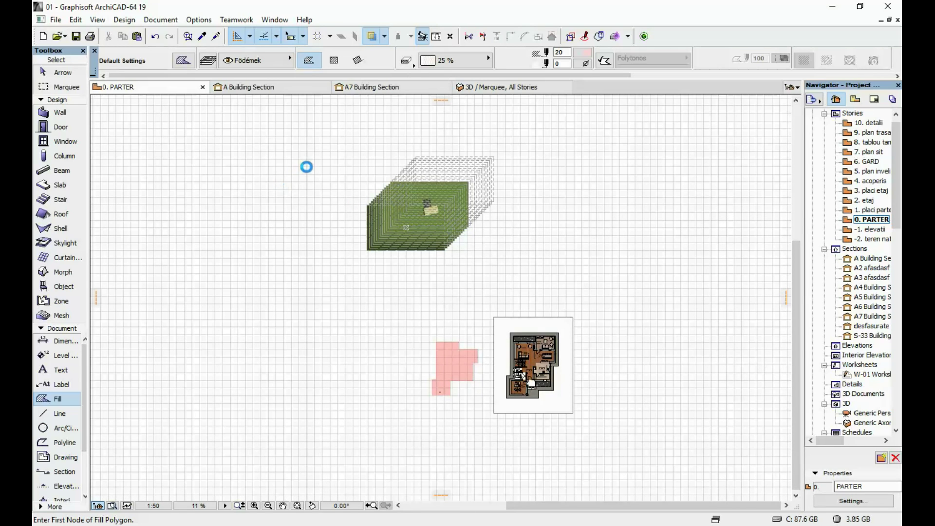
pyautogui.keyDown('shift'); pyautogui.moveTo(314, 137); pyautogui.dragTo(551, 315); pyautogui.keyUp('shift')
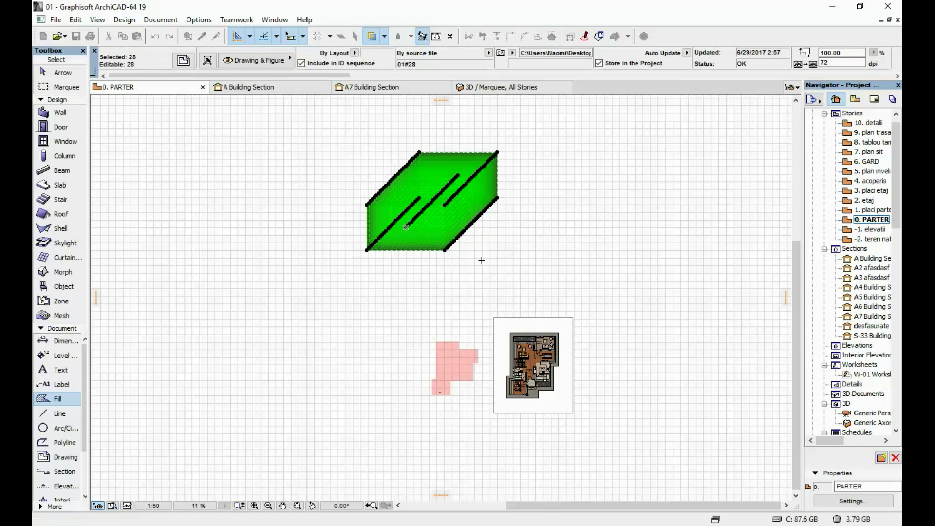
# Move the selected stack of sun study images to the empty area east of the ground floor plan.
pyautogui.click(450, 234)
pyautogui.scroll(-4, 450, 234)
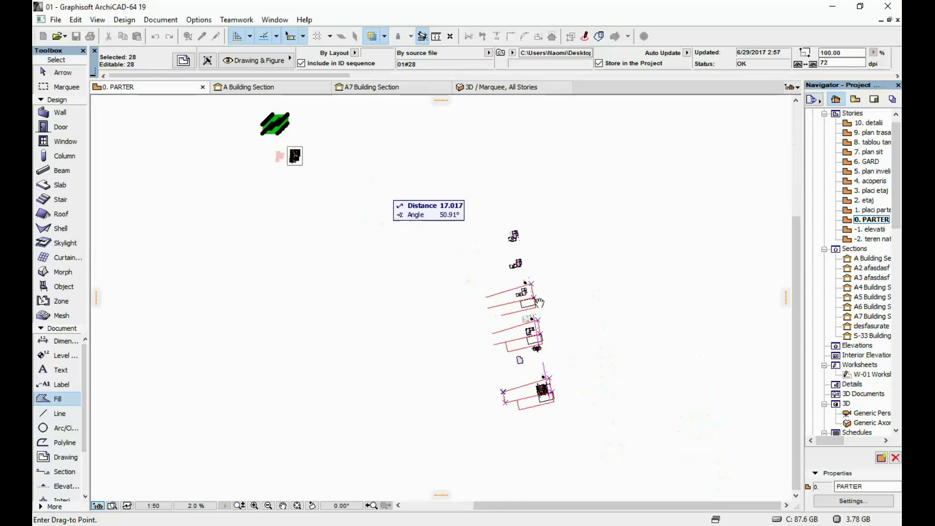
pyautogui.scroll(5, 568, 408)
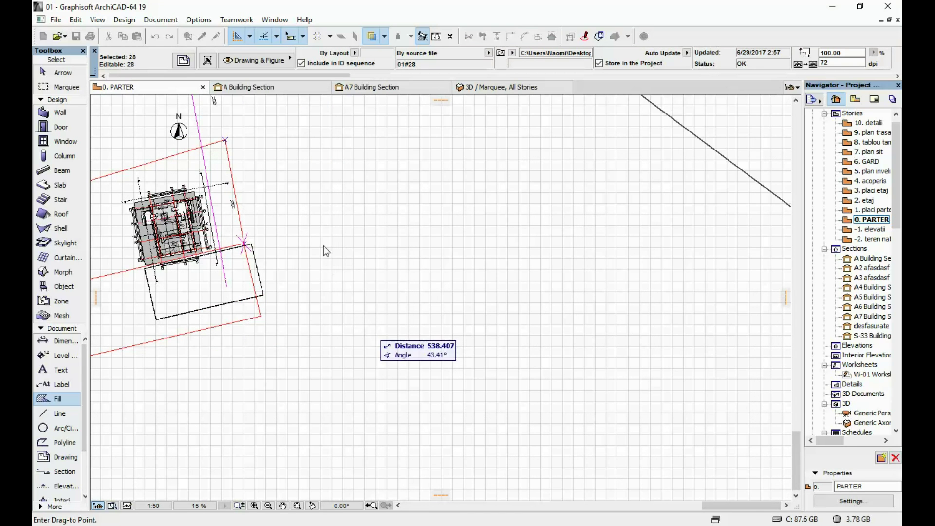
pyautogui.click(585, 335)
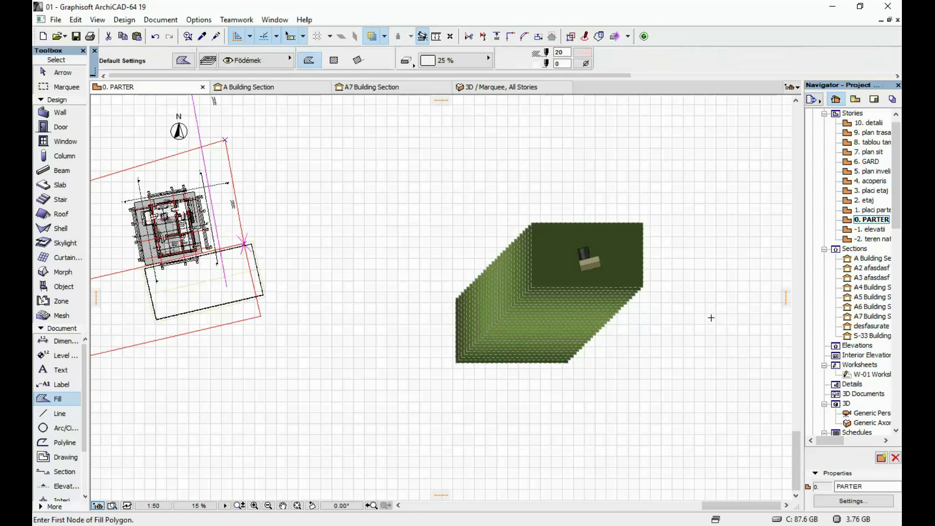
# Set the Fill tool defaults to the 25 % solid fill with foreground pen 38 and a transparent background.
pyautogui.scroll(3, 710, 317)
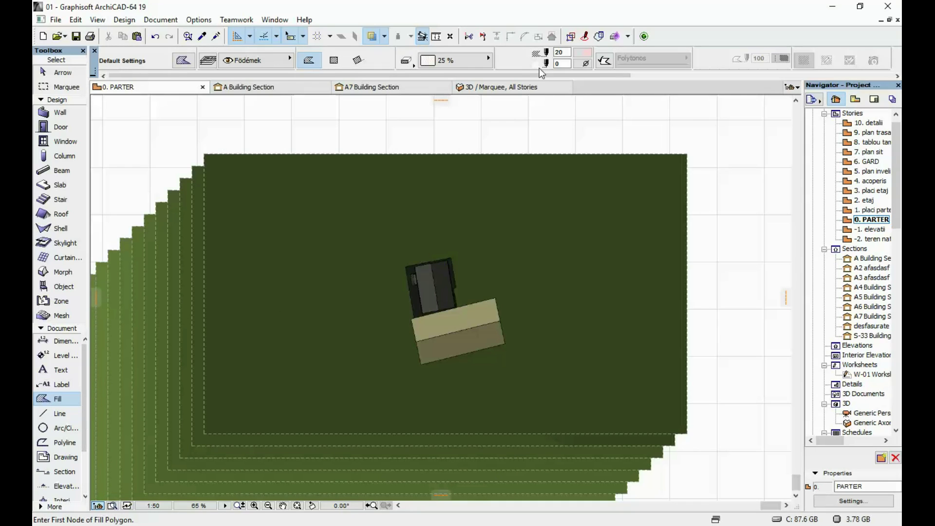
pyautogui.click(487, 59)
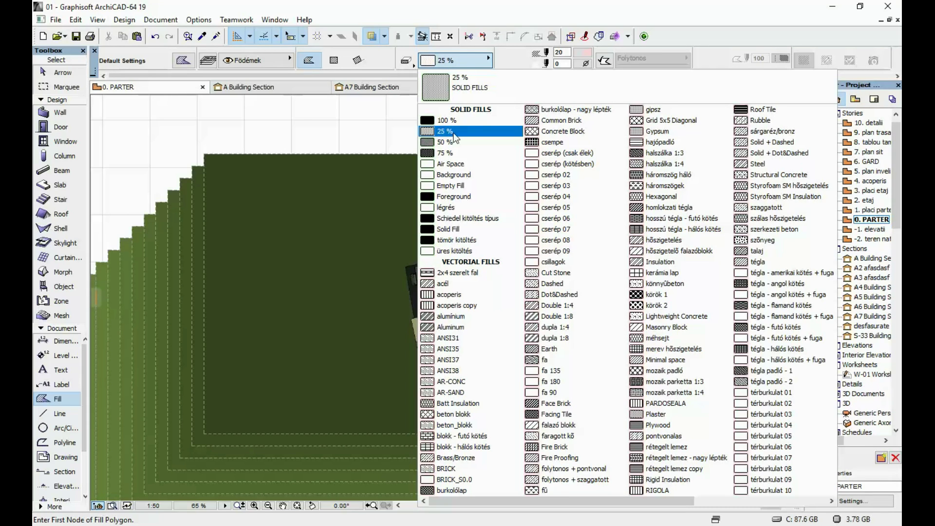
pyautogui.click(452, 137)
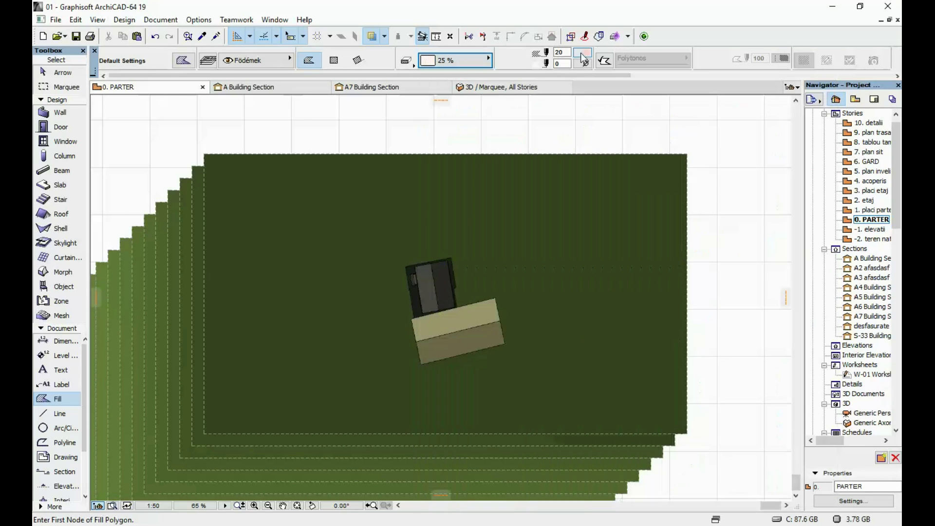
pyautogui.click(585, 54)
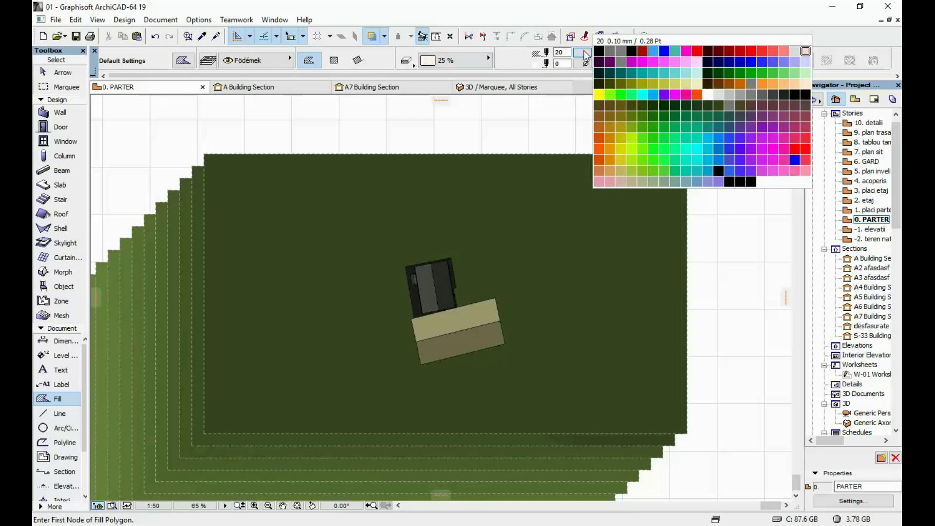
pyautogui.click(782, 62)
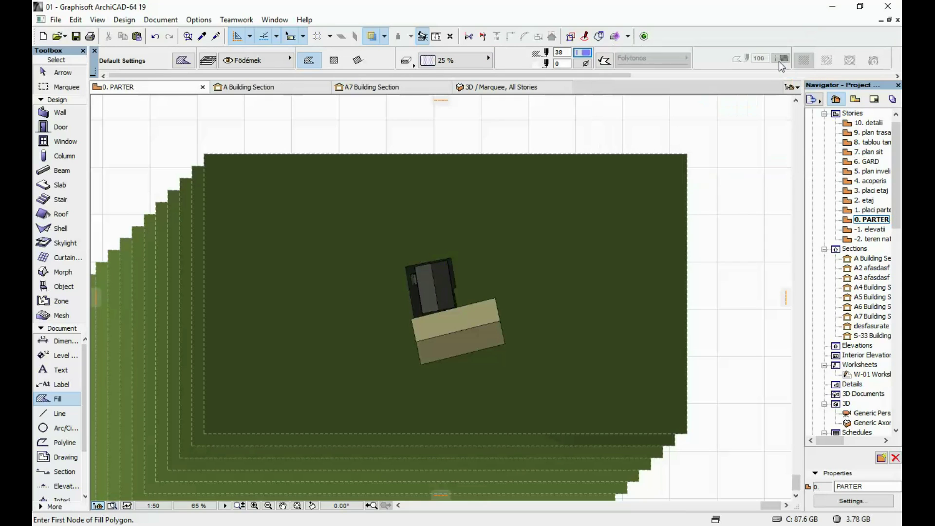
pyautogui.click(585, 63)
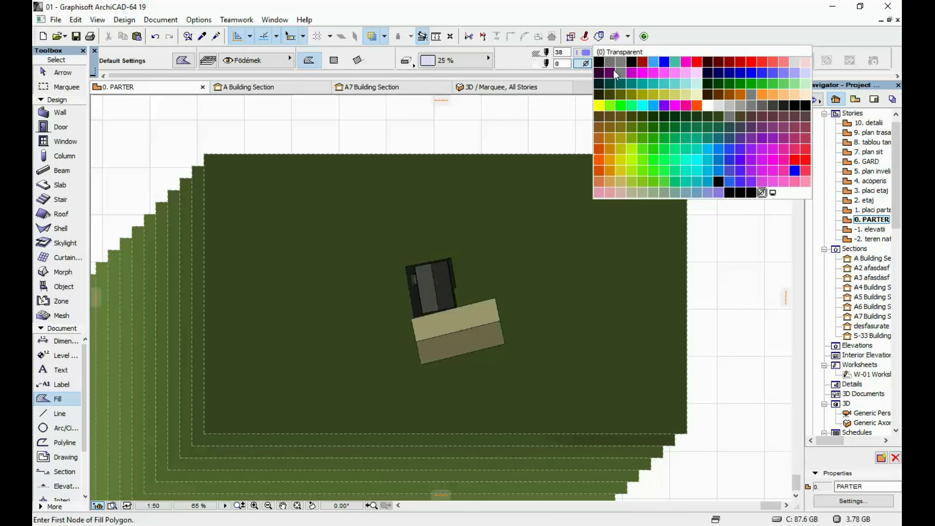
pyautogui.click(763, 193)
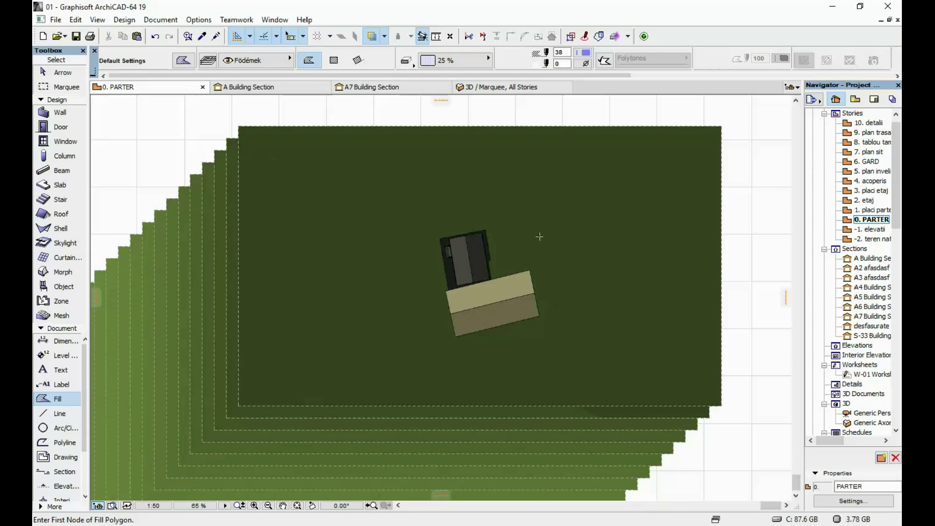
# Delete the topmost sun study image, which has no cast shadow, from the stack.
pyautogui.keyDown('shift'); pyautogui.click(572, 181); pyautogui.keyUp('shift')
pyautogui.press('Escape')
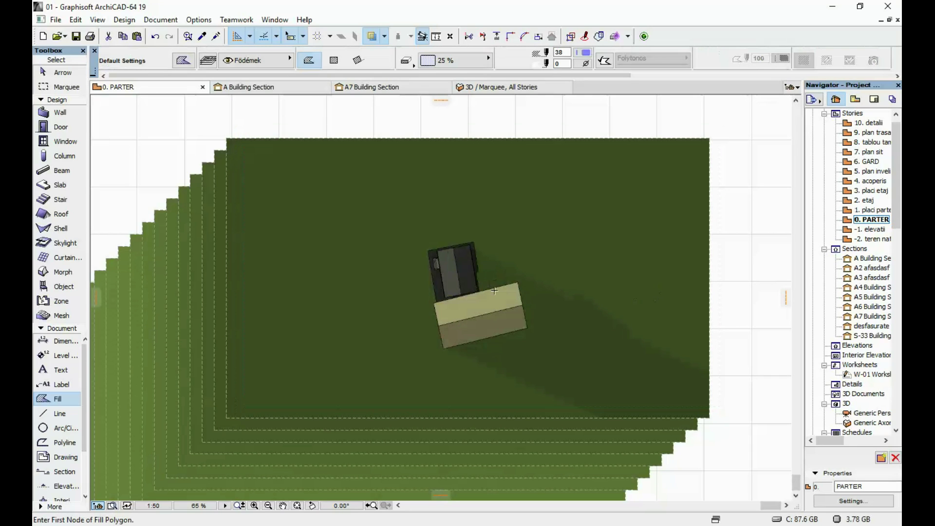
# Trace the upper edge of the cast shadow with a fill polygon, from the dark roof's northeast corner to the image's east edge.
pyautogui.scroll(3, 600, 321)
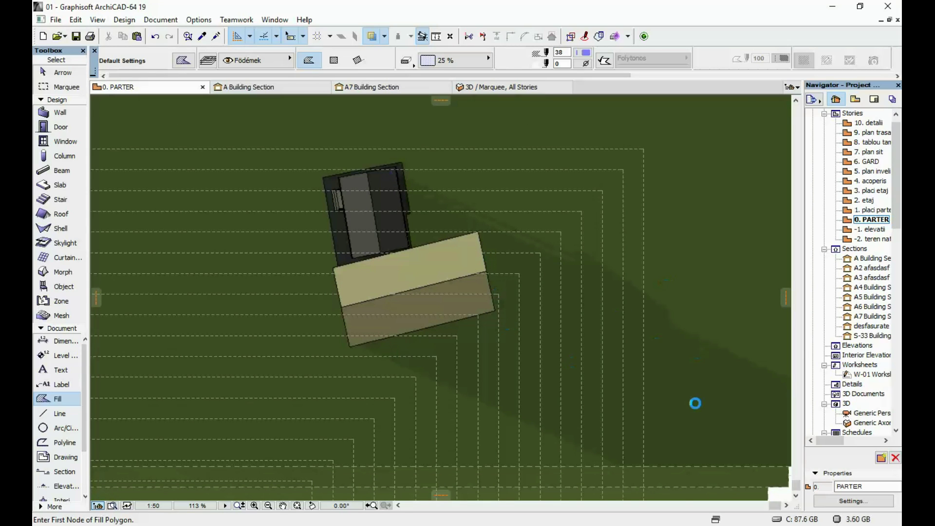
pyautogui.scroll(5, 390, 167)
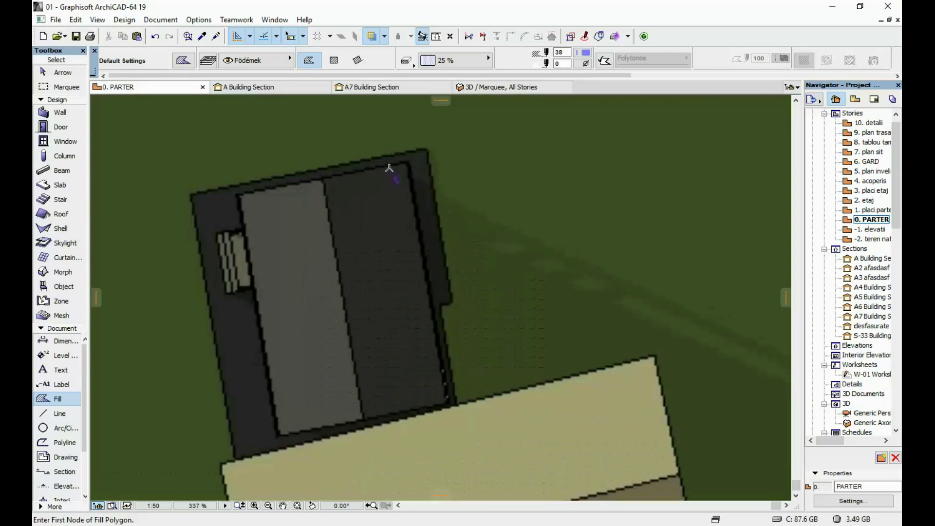
pyautogui.click(412, 178)
pyautogui.scroll(-4, 480, 239)
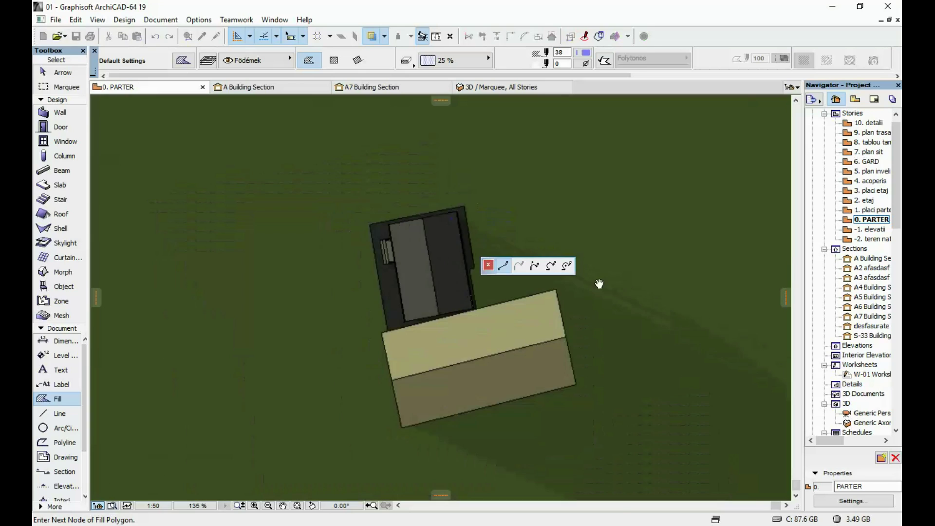
pyautogui.moveTo(599, 284); pyautogui.dragTo(344, 150, button='middle')
pyautogui.click(426, 178)
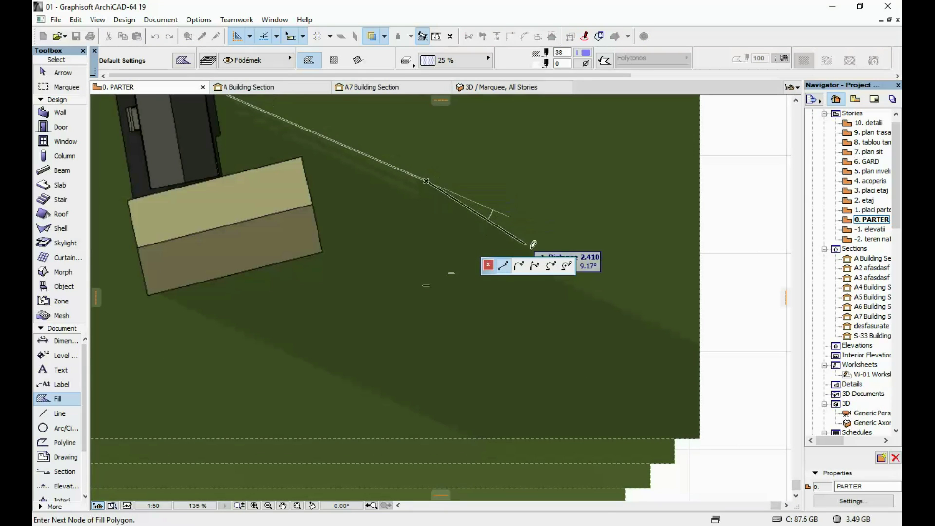
pyautogui.moveTo(464, 234); pyautogui.dragTo(561, 295, button='middle')
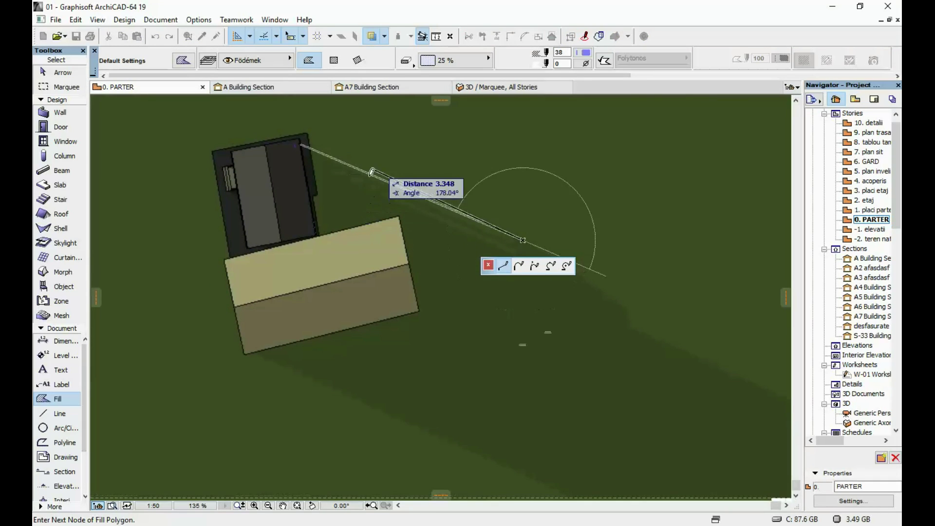
pyautogui.moveTo(622, 260); pyautogui.dragTo(502, 141, button='middle')
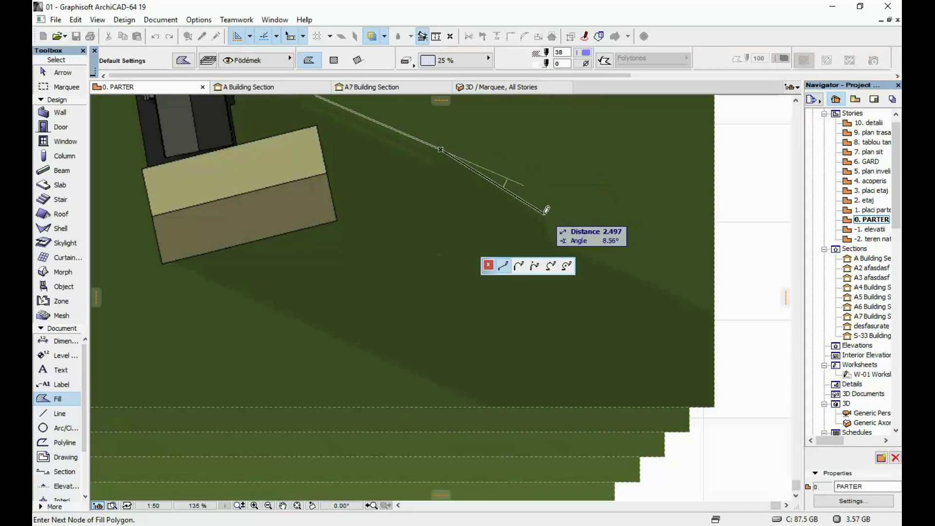
pyautogui.click(546, 239)
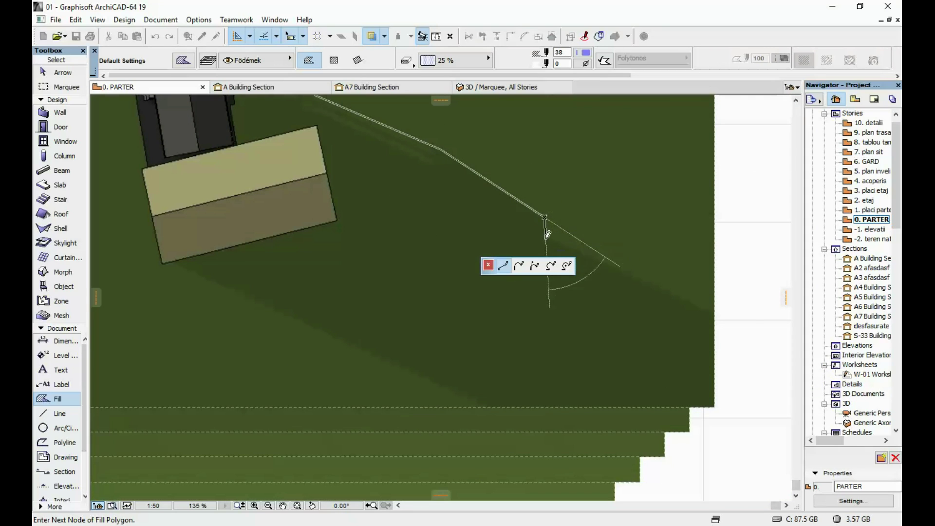
pyautogui.click(713, 313)
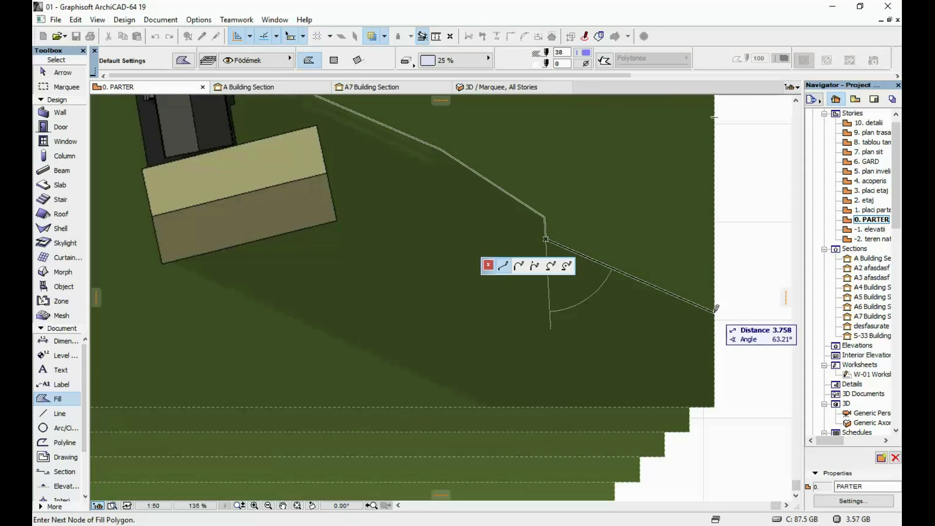
# Complete the shadow fill along the image's edges, the lower shadow edge and the building outline, closing it at the starting corner.
pyautogui.scroll(-2, 721, 390)
pyautogui.click(715, 401)
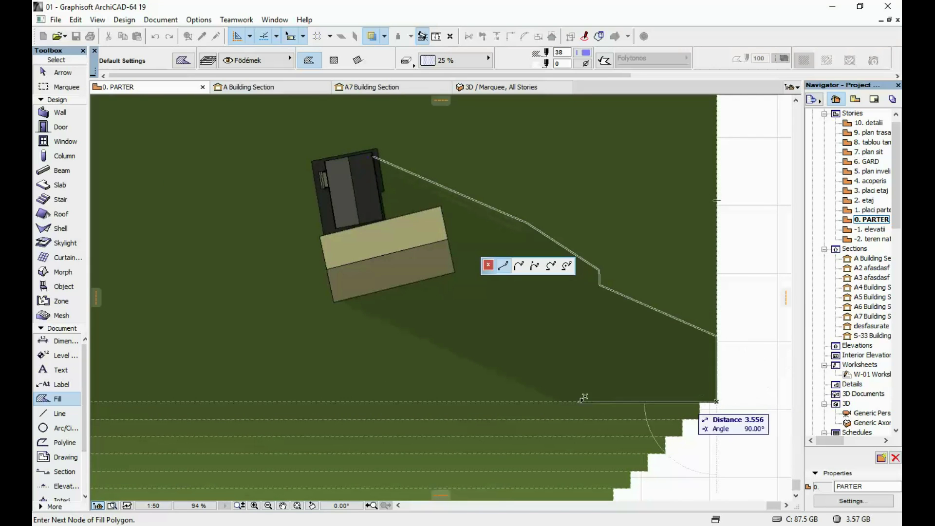
pyautogui.click(562, 401)
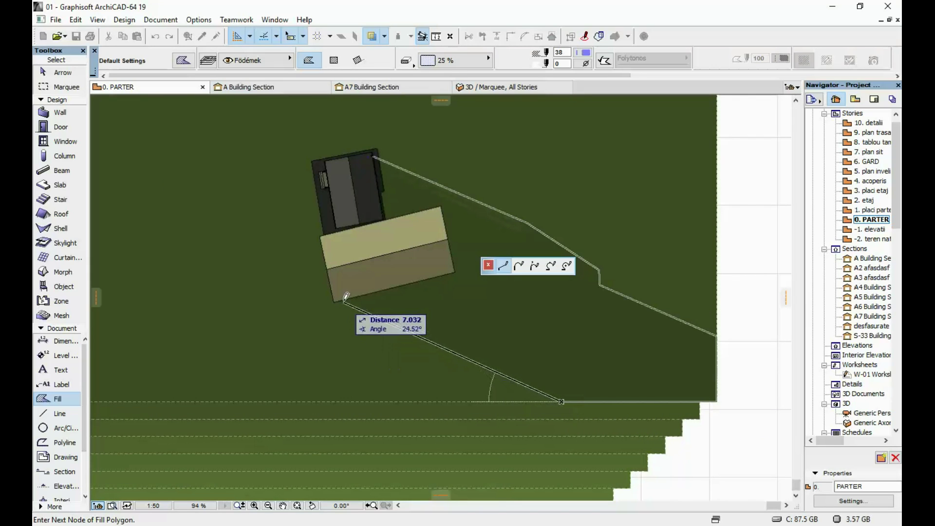
pyautogui.click(341, 299)
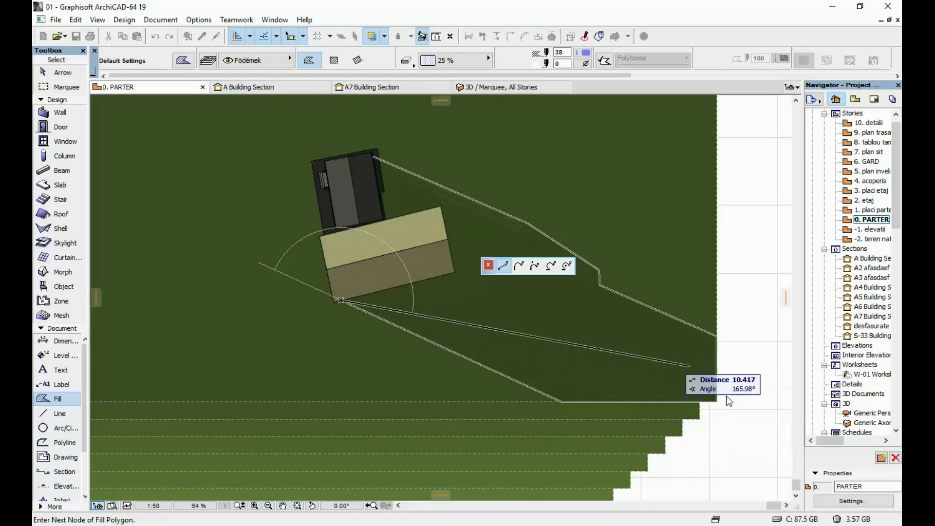
pyautogui.scroll(6, 429, 274)
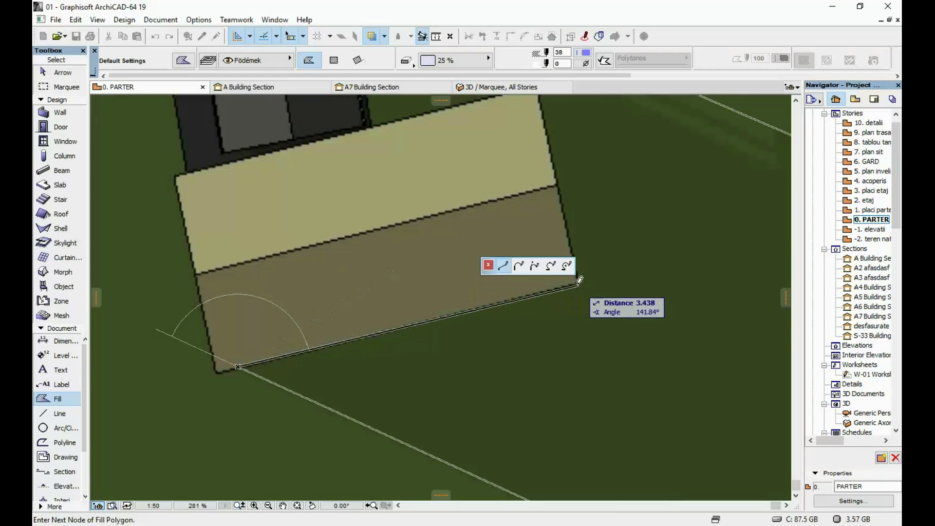
pyautogui.moveTo(616, 359); pyautogui.dragTo(630, 443, button='middle')
pyautogui.moveTo(578, 310); pyautogui.dragTo(593, 363, button='middle')
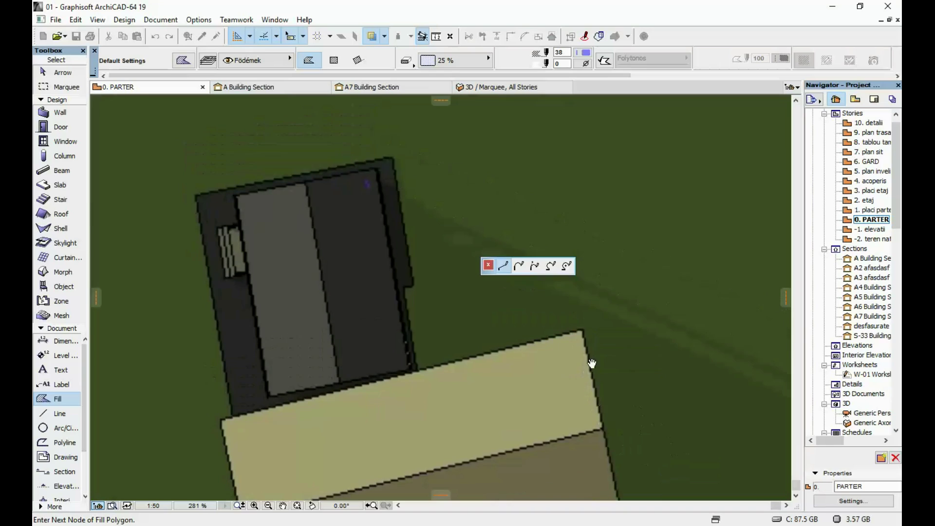
pyautogui.click(582, 331)
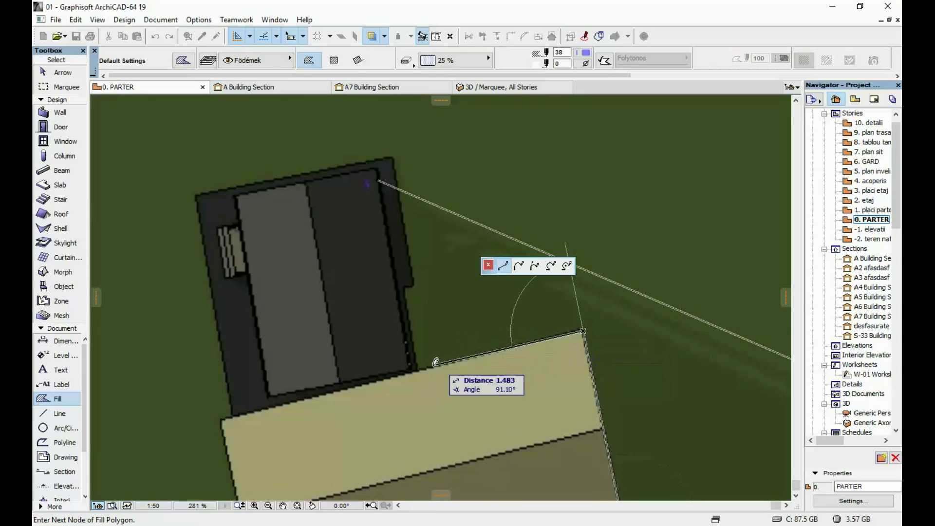
pyautogui.click(411, 370)
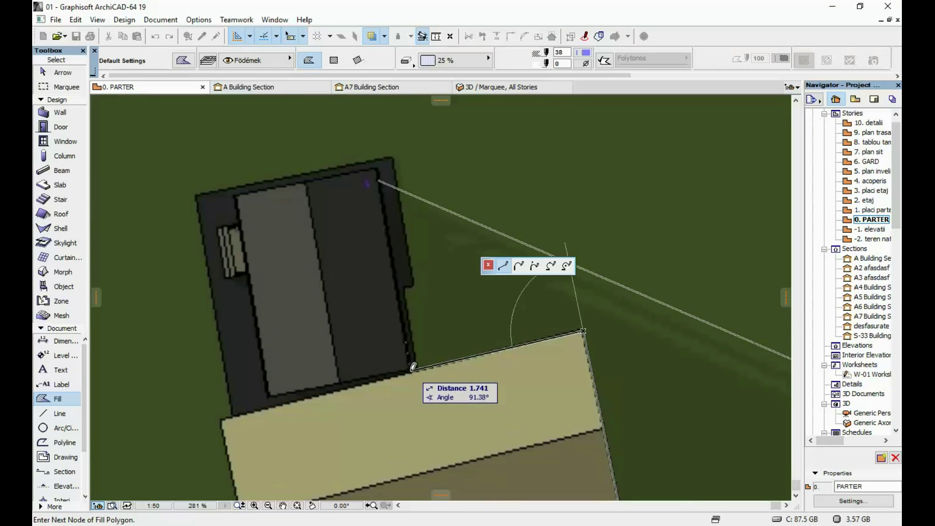
pyautogui.click(380, 182)
pyautogui.scroll(-4, 438, 246)
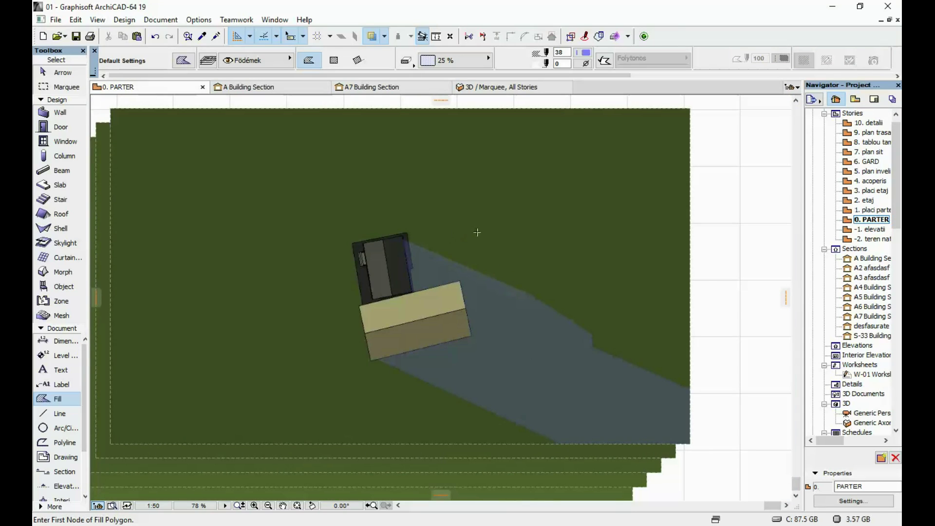
# Delete the traced sun study image 01#27 while keeping the shadow fill.
pyautogui.keyDown('shift'); pyautogui.click(476, 202); pyautogui.keyUp('shift')
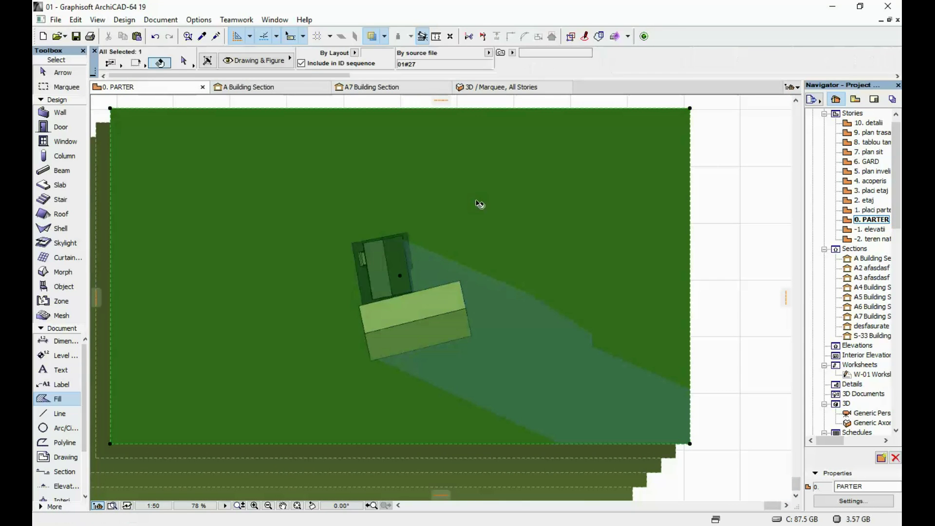
pyautogui.press('Escape')
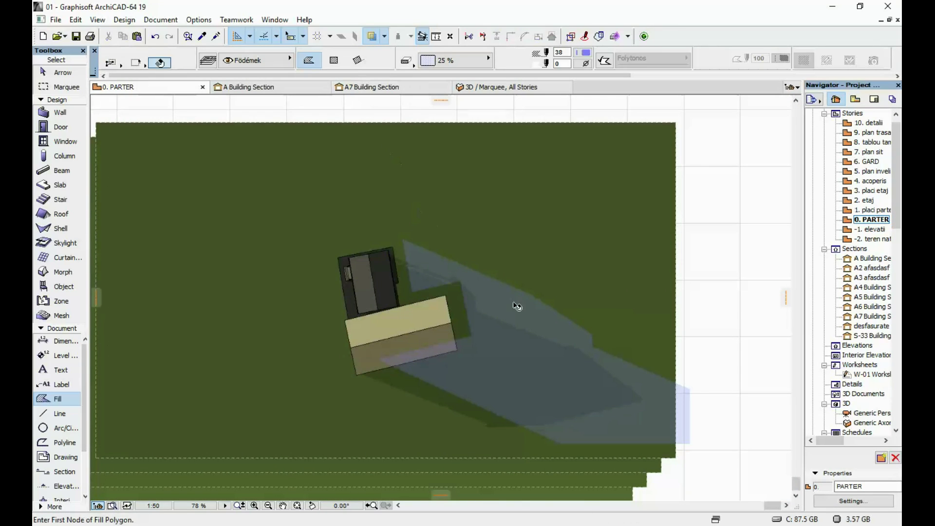
# Move the shadow fill so its inner corner matches the beige roof's northeast corner on the next sun study image, leaving nothing selected.
pyautogui.keyDown('shift'); pyautogui.click(501, 307); pyautogui.keyUp('shift')
pyautogui.hotkey('ctrl', 'd')
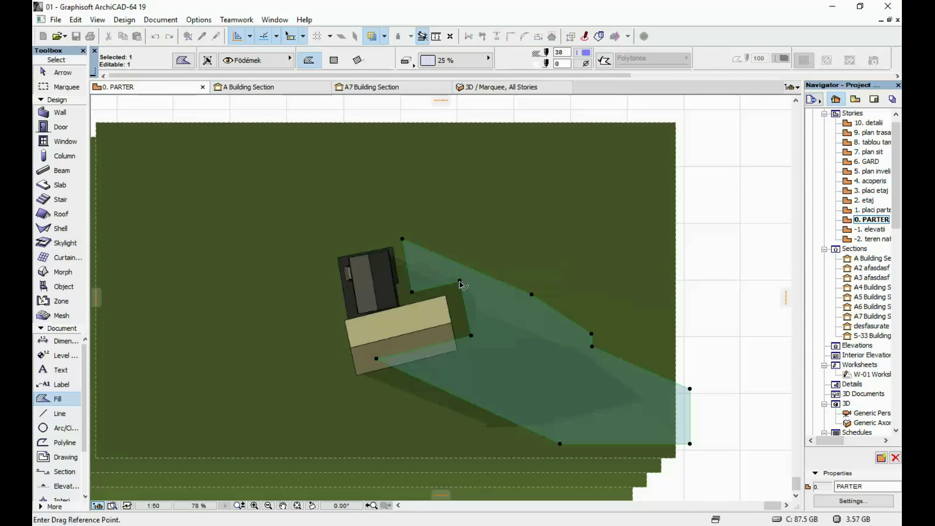
pyautogui.click(460, 281)
pyautogui.scroll(3, 453, 293)
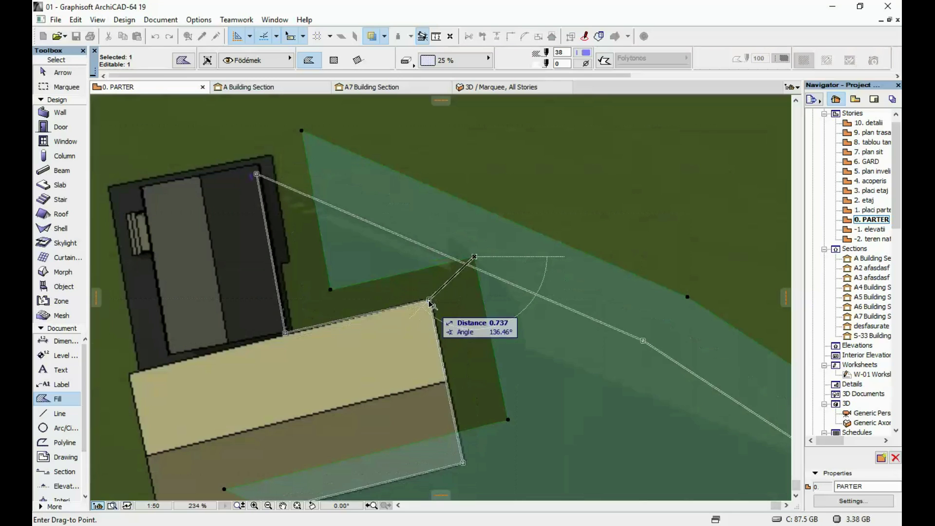
pyautogui.scroll(3, 428, 301)
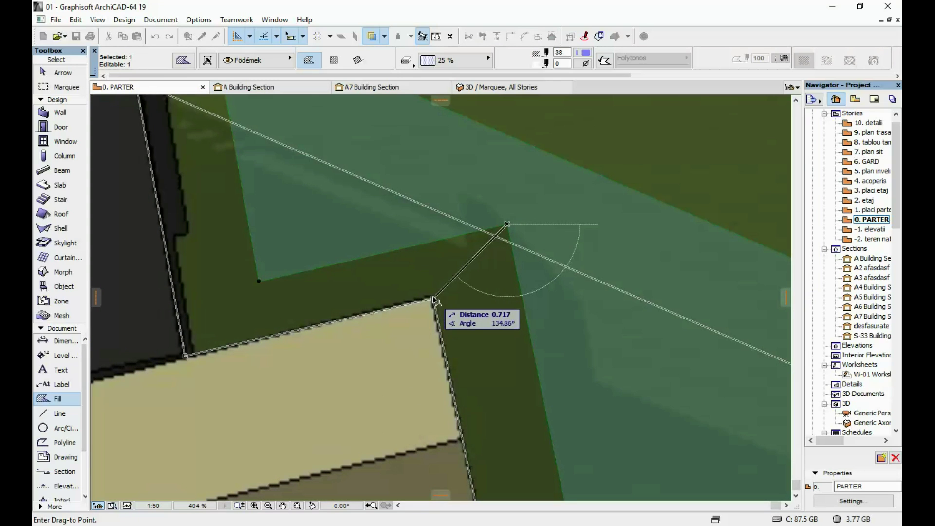
pyautogui.click(434, 300)
pyautogui.scroll(-3, 434, 300)
pyautogui.moveTo(422, 204); pyautogui.dragTo(438, 231, button='middle')
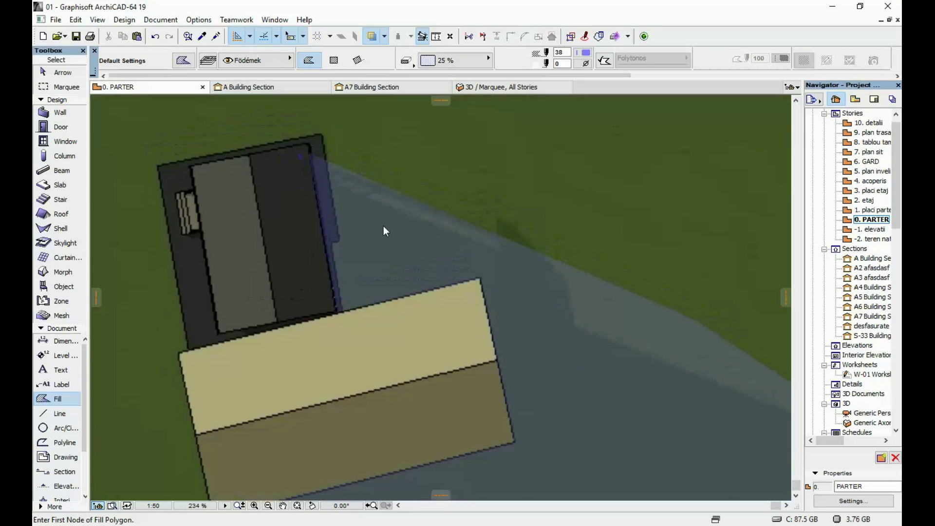
pyautogui.scroll(-8, 456, 238)
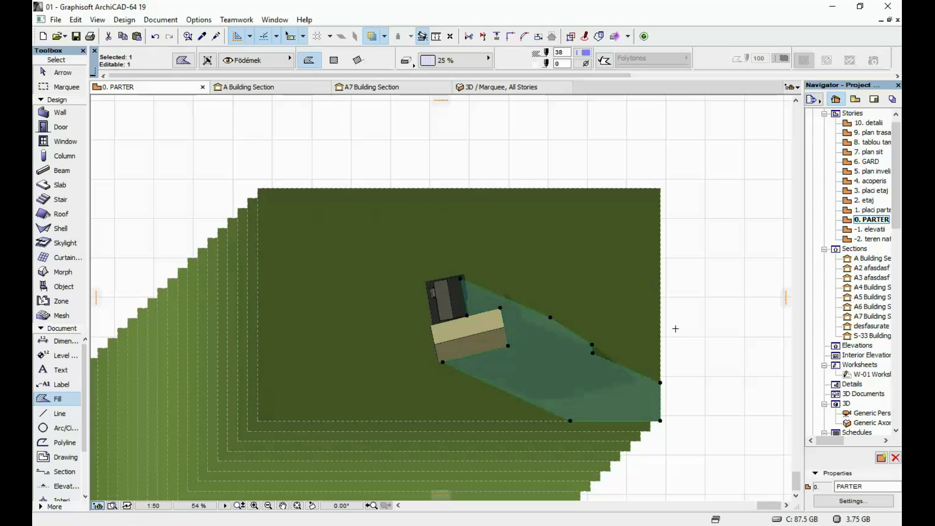
pyautogui.keyDown('shift'); pyautogui.click(541, 223); pyautogui.keyUp('shift')
pyautogui.press('Escape')
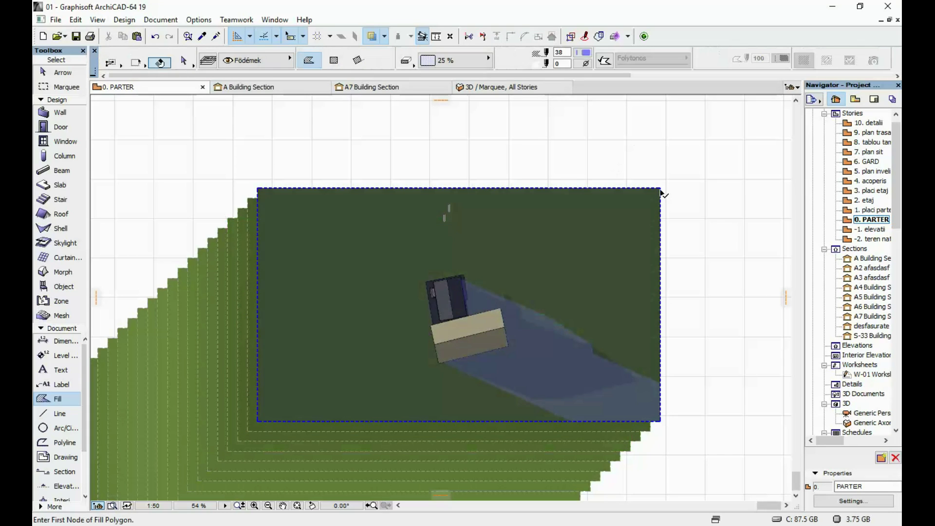
# Bring the sun study image 01#26 to the front of the display order and clear the selection.
pyautogui.keyDown('shift'); pyautogui.click(660, 190); pyautogui.keyUp('shift')
pyautogui.rightClick(562, 143)
pyautogui.moveTo(716, 317)
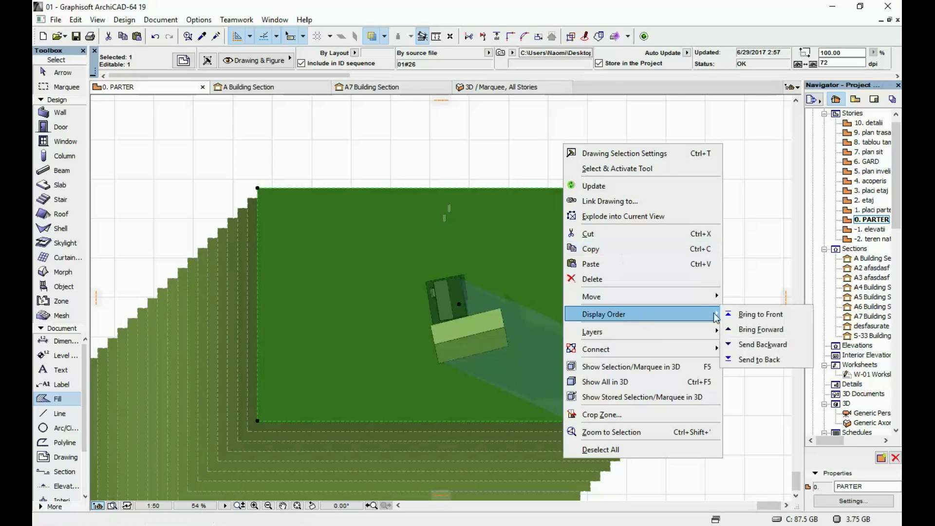
pyautogui.click(764, 317)
pyautogui.press('Escape')
# Trace the upper edge of the shadow on image 01#26 with a fill polygon, from the dark roof's northeast corner to the shadow's eastern tip.
pyautogui.scroll(4, 457, 337)
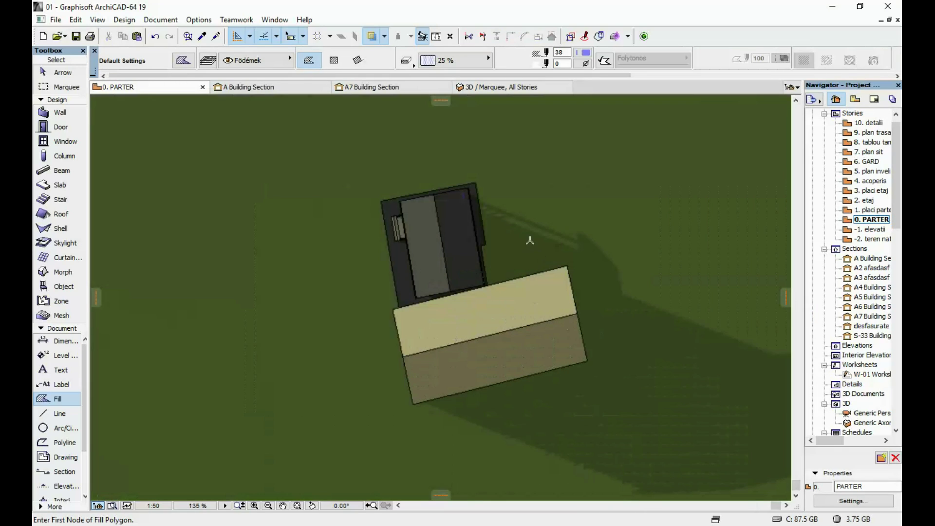
pyautogui.moveTo(530, 241); pyautogui.dragTo(451, 232, button='middle')
pyautogui.click(391, 184)
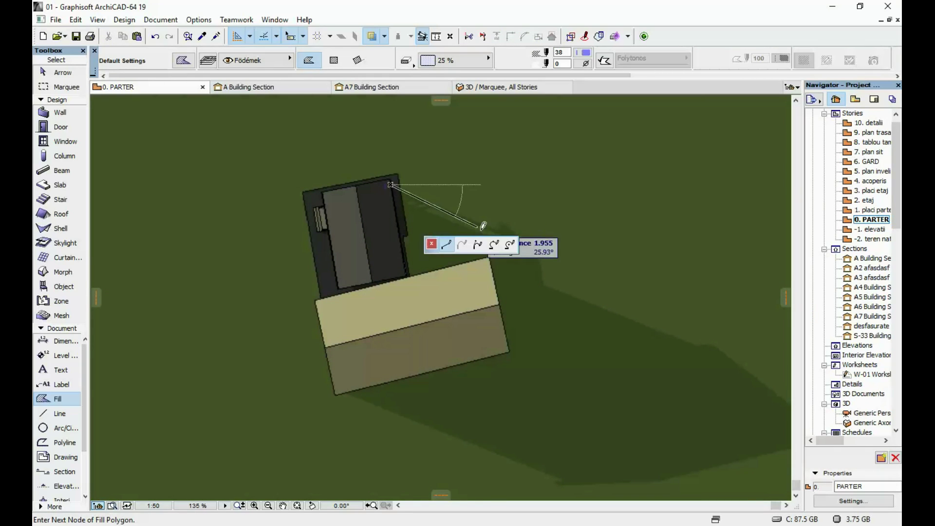
pyautogui.click(507, 226)
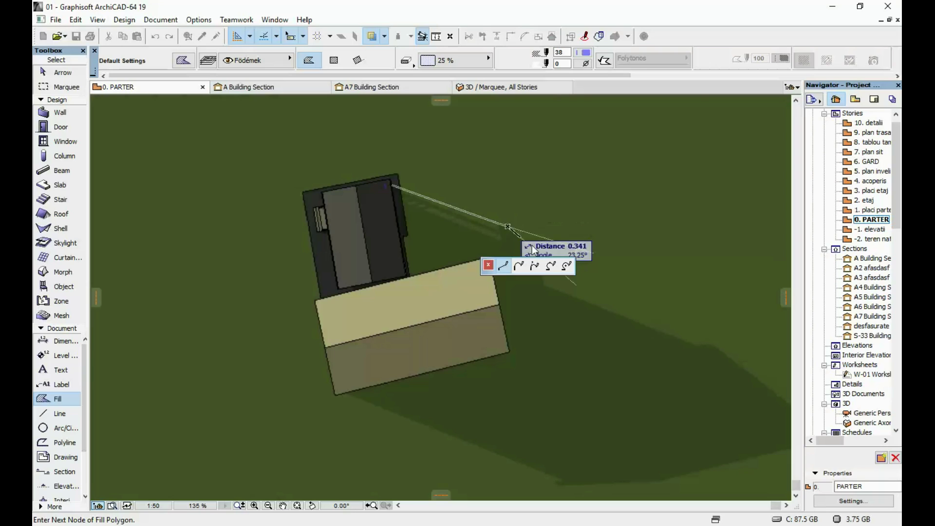
pyautogui.moveTo(539, 204); pyautogui.dragTo(527, 110, button='middle')
pyautogui.click(528, 163)
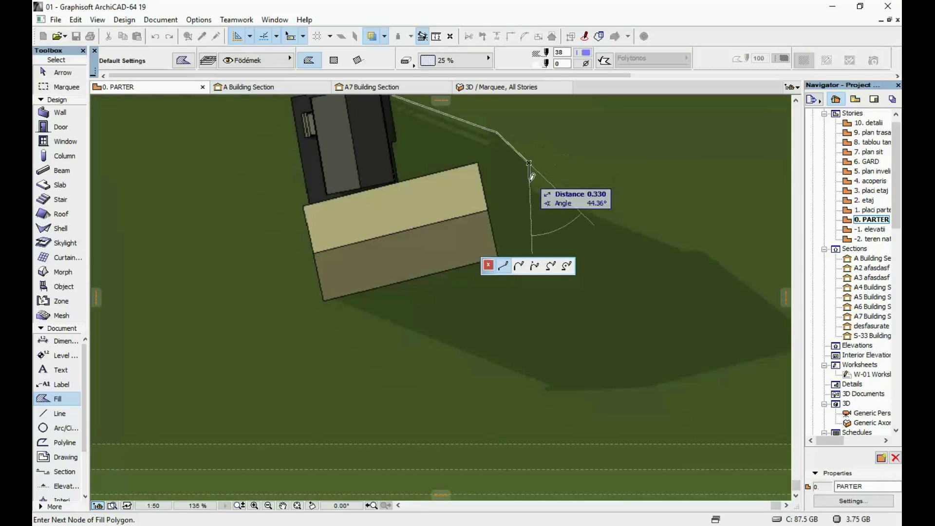
pyautogui.click(533, 188)
pyautogui.moveTo(667, 230); pyautogui.dragTo(558, 230, button='middle')
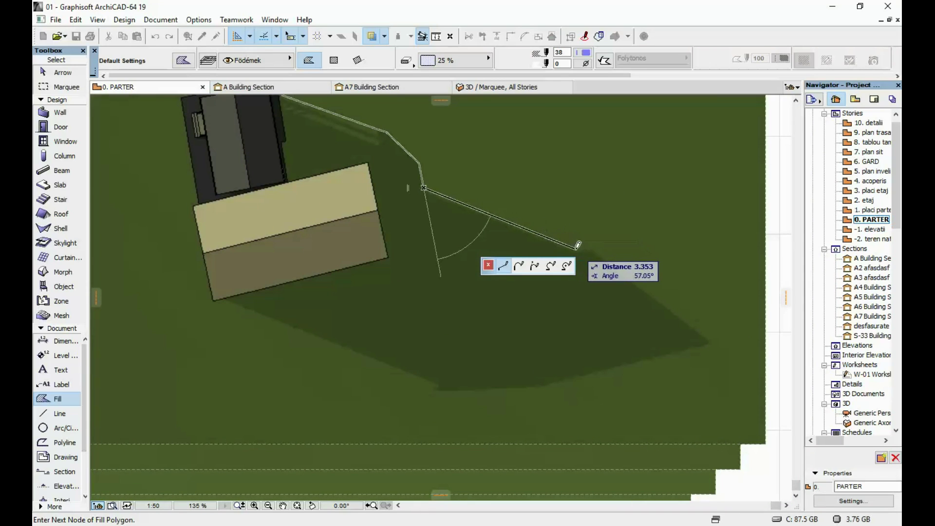
pyautogui.click(578, 252)
pyautogui.click(585, 248)
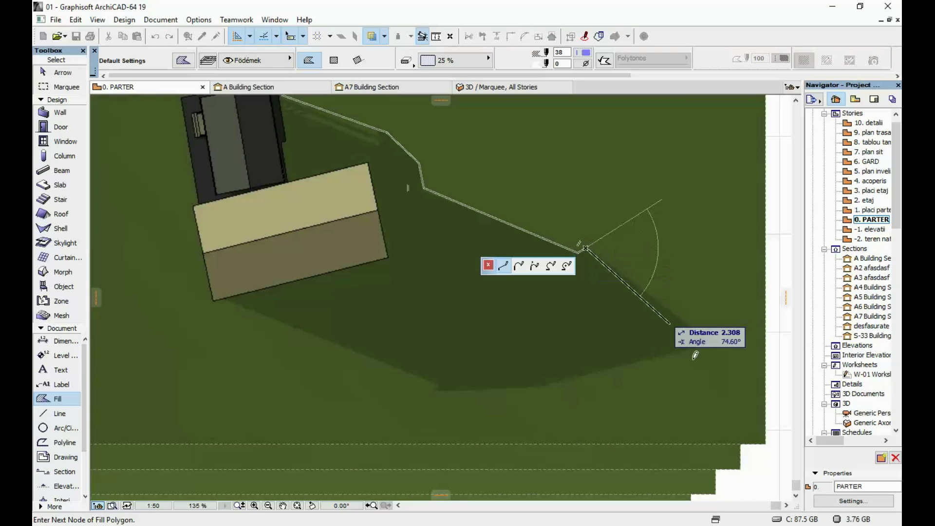
pyautogui.click(710, 342)
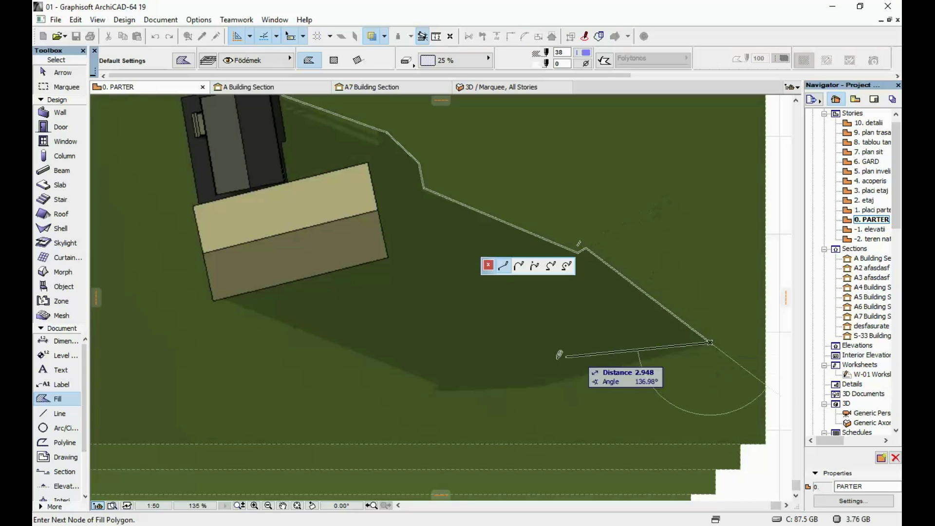
# Complete the fill along the lower shadow edge and the building outline, closing it at the dark roof's northeast corner.
pyautogui.click(542, 385)
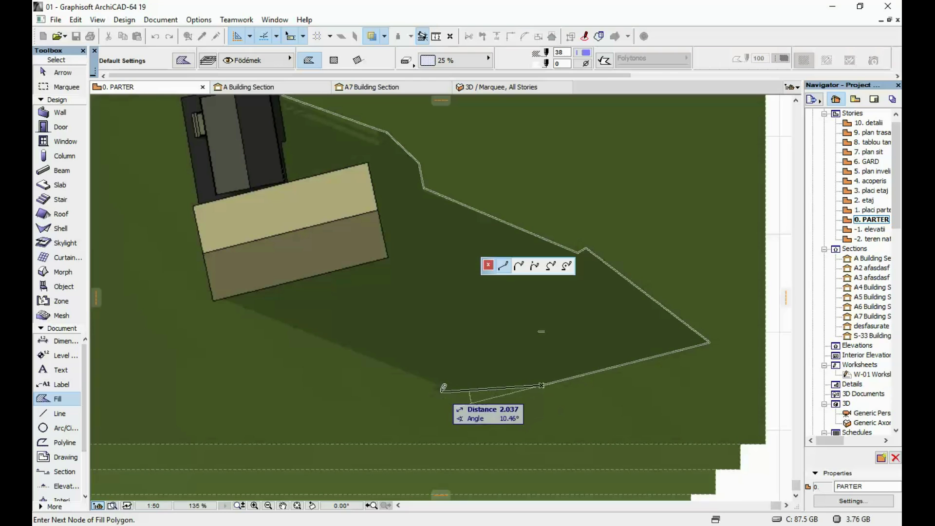
pyautogui.click(441, 391)
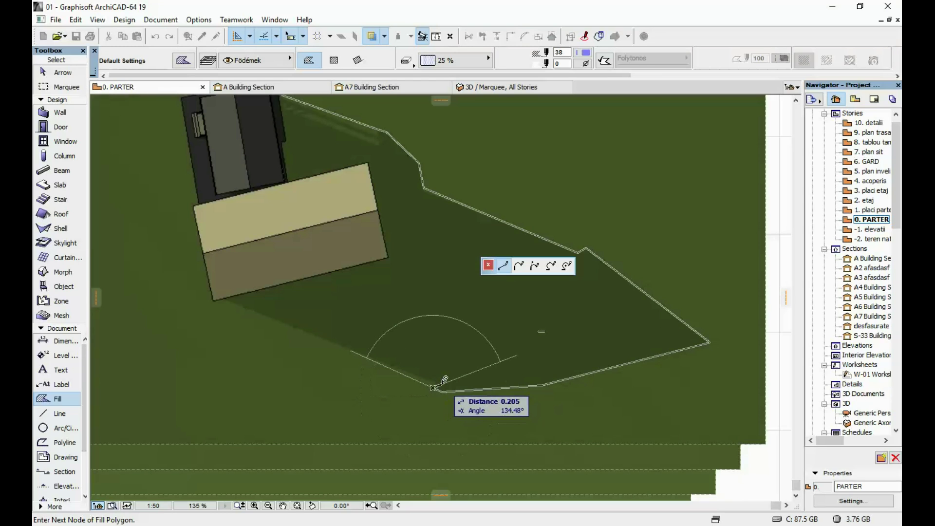
pyautogui.click(442, 384)
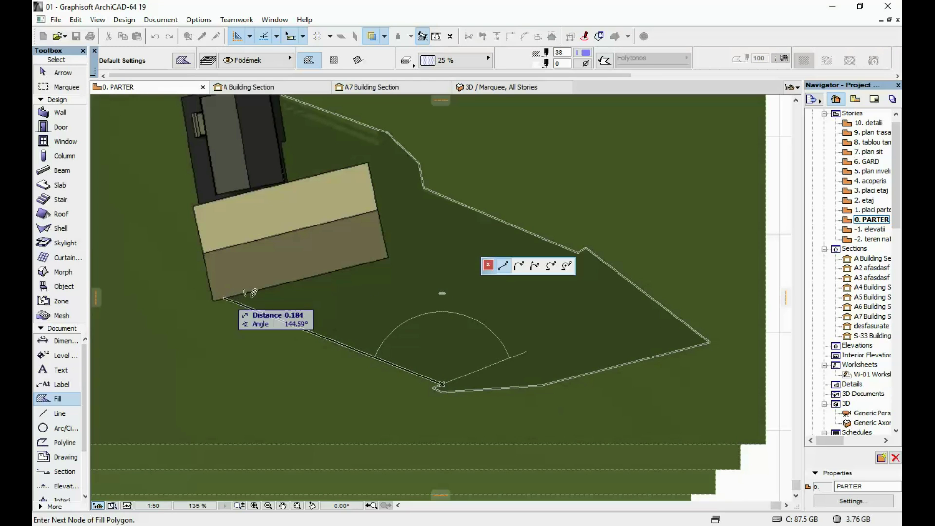
pyautogui.click(222, 298)
pyautogui.click(388, 257)
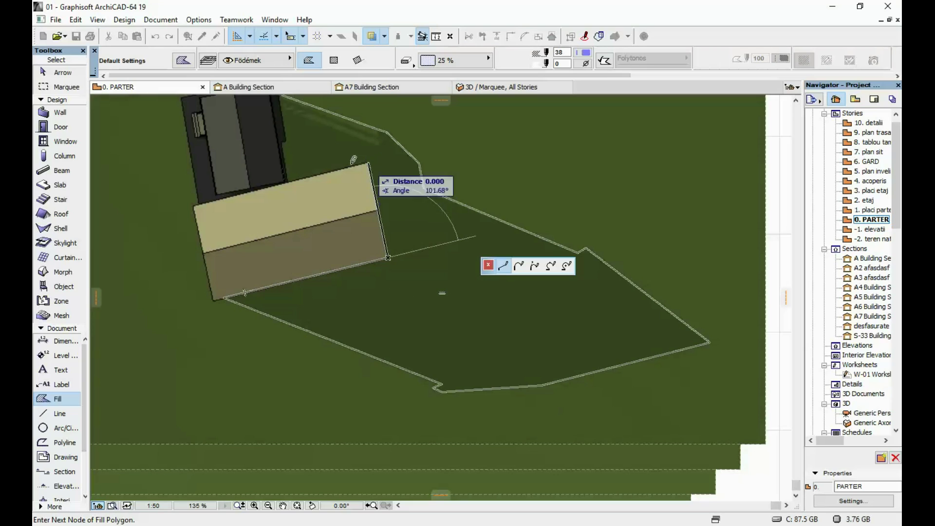
pyautogui.moveTo(310, 163); pyautogui.dragTo(422, 282, button='middle')
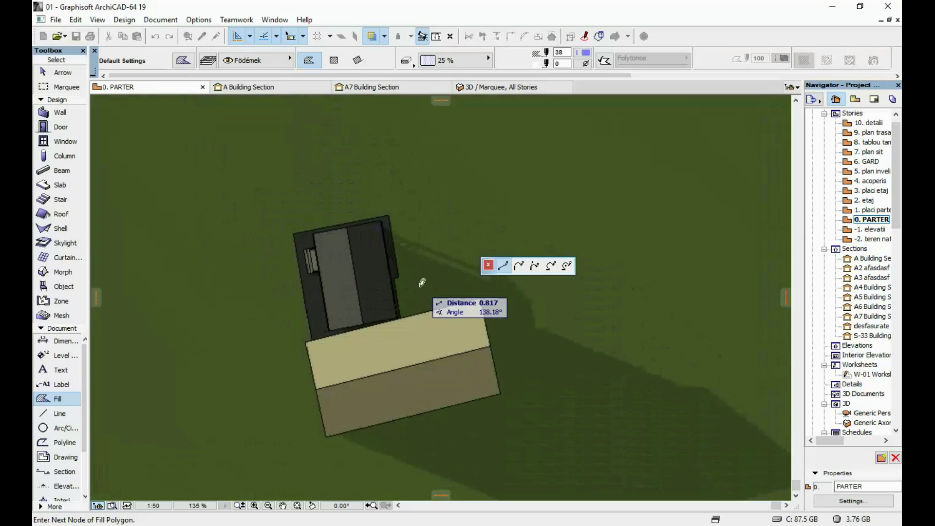
pyautogui.click(385, 225)
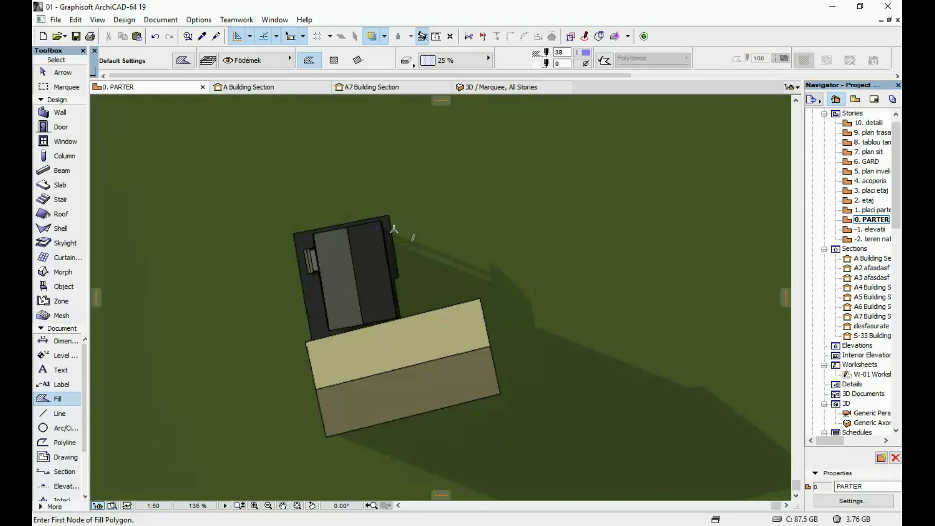
# Delete the traced sun study image 01#26 while keeping its shadow fill.
pyautogui.scroll(-3, 395, 229)
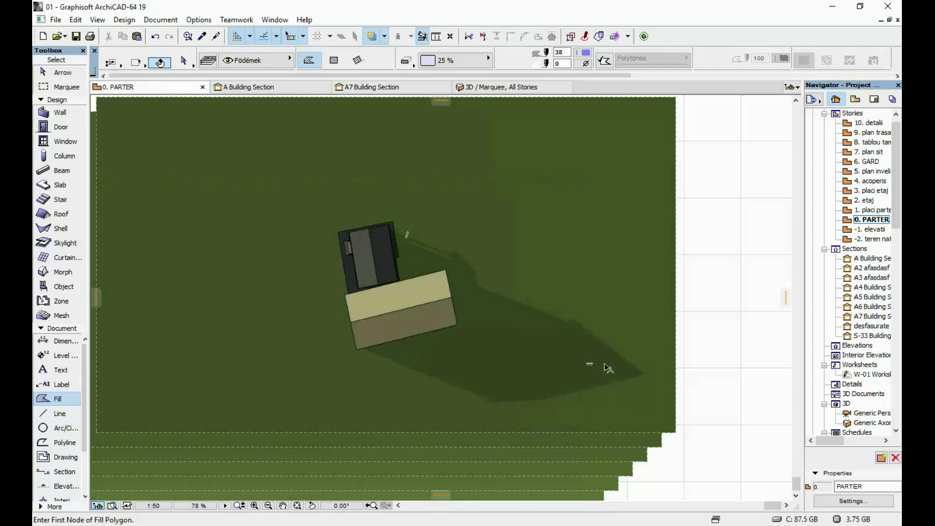
pyautogui.keyDown('shift'); pyautogui.click(631, 371); pyautogui.keyUp('shift')
pyautogui.press('Escape')
pyautogui.keyDown('shift'); pyautogui.click(480, 290); pyautogui.keyUp('shift')
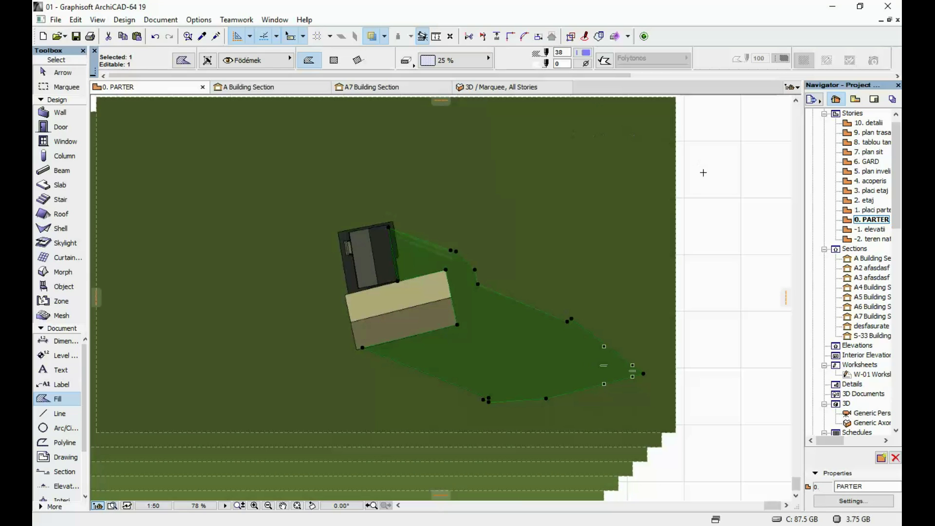
pyautogui.press('Escape')
pyautogui.keyDown('shift'); pyautogui.click(627, 121); pyautogui.keyUp('shift')
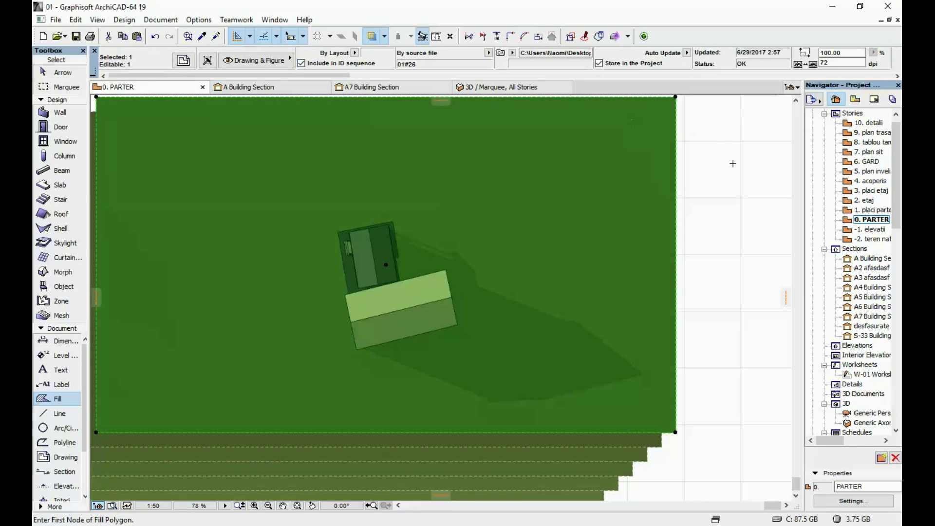
pyautogui.press('Escape')
# Move both shadow fills together so their inner corner matches the beige roof's northeast corner on the next image, and clear the selection.
pyautogui.keyDown('shift'); pyautogui.click(649, 377); pyautogui.keyUp('shift')
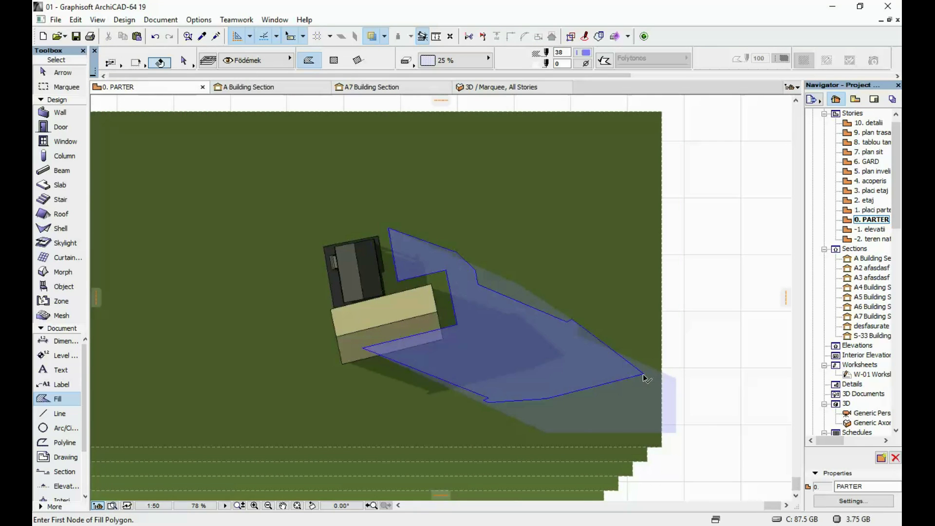
pyautogui.keyDown('shift'); pyautogui.click(508, 279); pyautogui.keyUp('shift')
pyautogui.scroll(5, 444, 282)
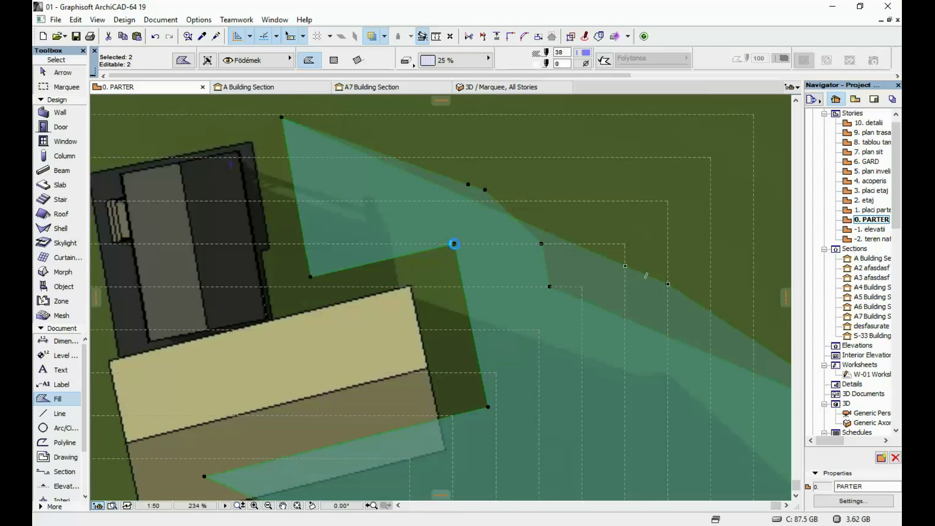
pyautogui.click(454, 243)
pyautogui.press('Escape')
pyautogui.hotkey('ctrl', 'd')
pyautogui.click(455, 243)
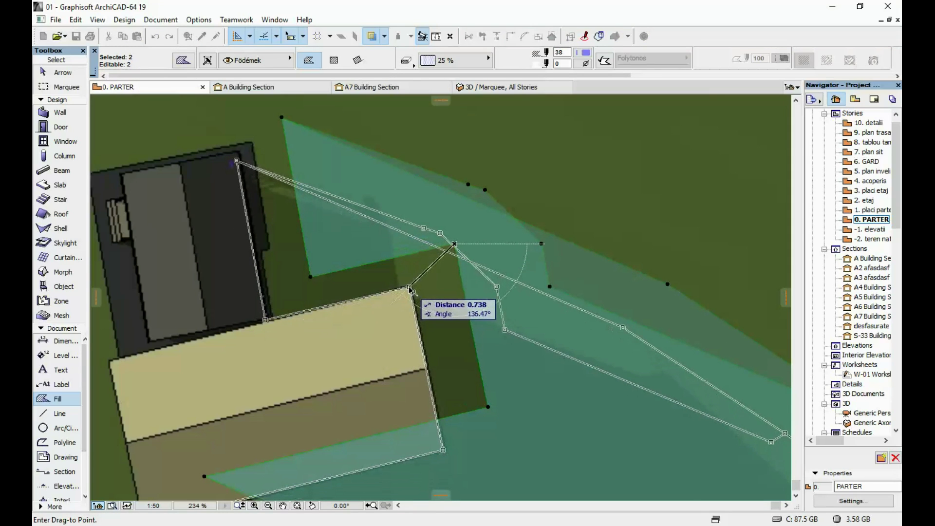
pyautogui.click(410, 289)
pyautogui.press('Escape')
# Bring the sun study image 01#25 to the front of the display order, leaving nothing selected.
pyautogui.scroll(-5, 515, 197)
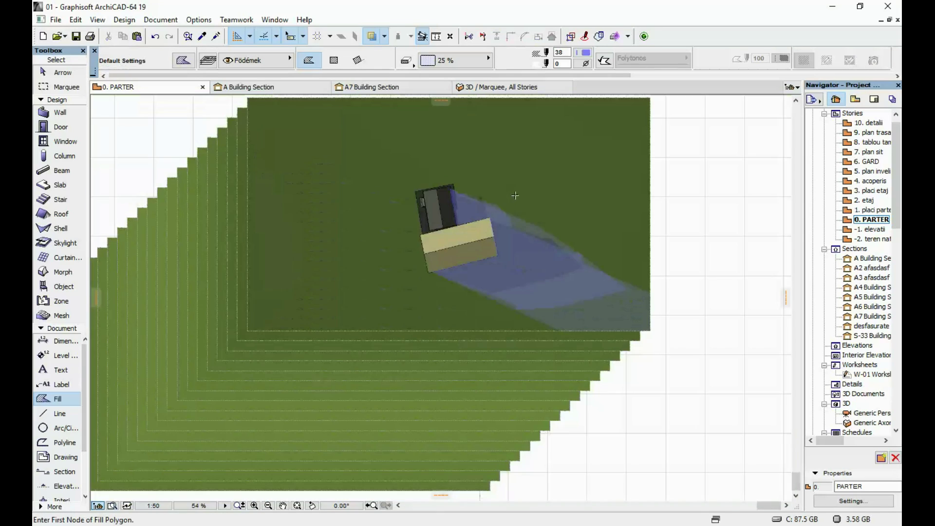
pyautogui.click(543, 145)
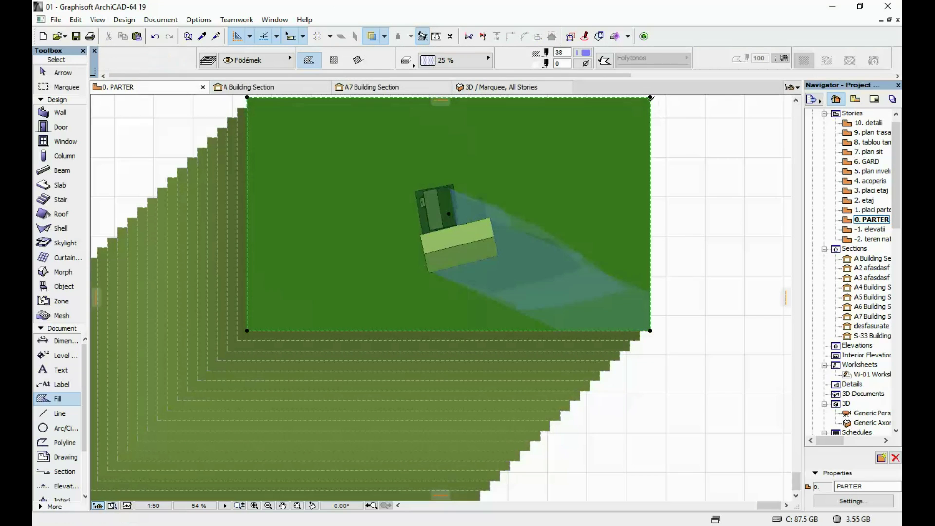
pyautogui.rightClick(691, 116)
pyautogui.moveTo(752, 284)
pyautogui.click(623, 284)
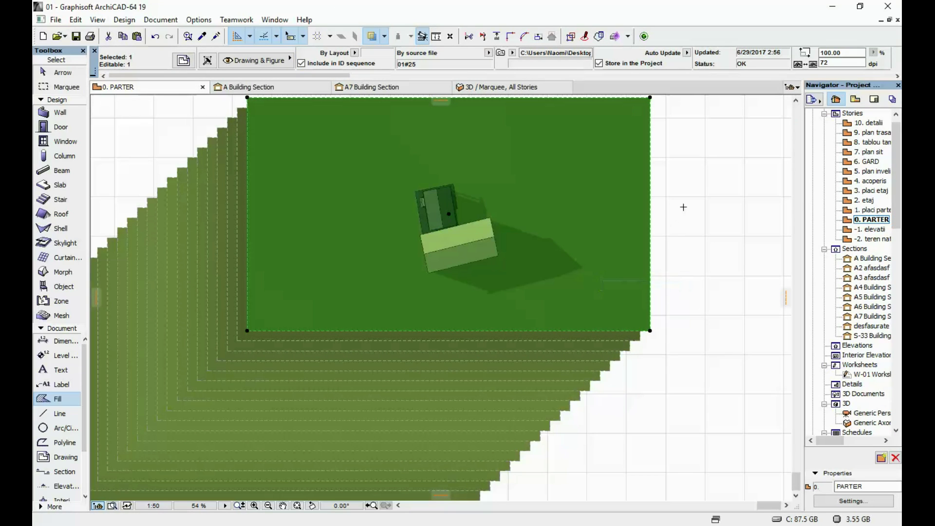
pyautogui.press('Escape')
# Trace the shadow areas of image 01#25 with fill polygons, following the cast shadow's edges and the building outline.
pyautogui.scroll(4, 498, 174)
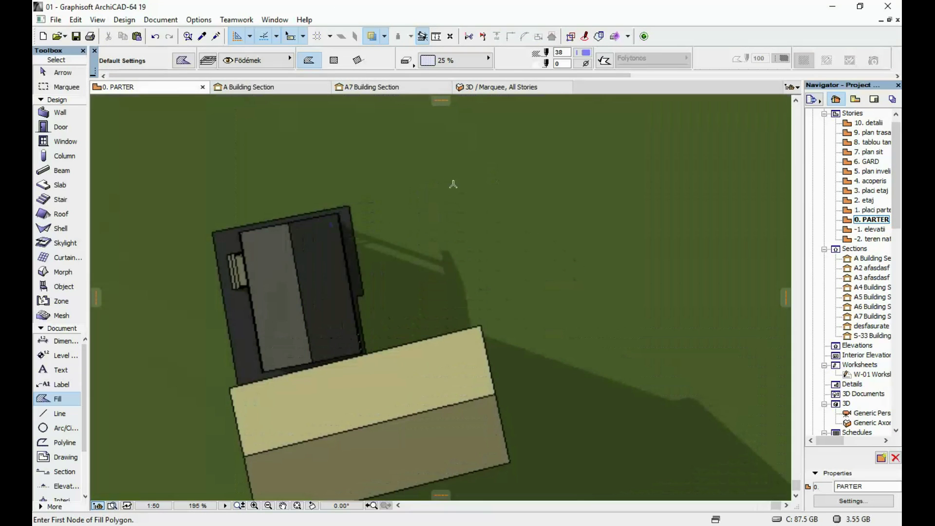
pyautogui.click(339, 223)
pyautogui.click(452, 263)
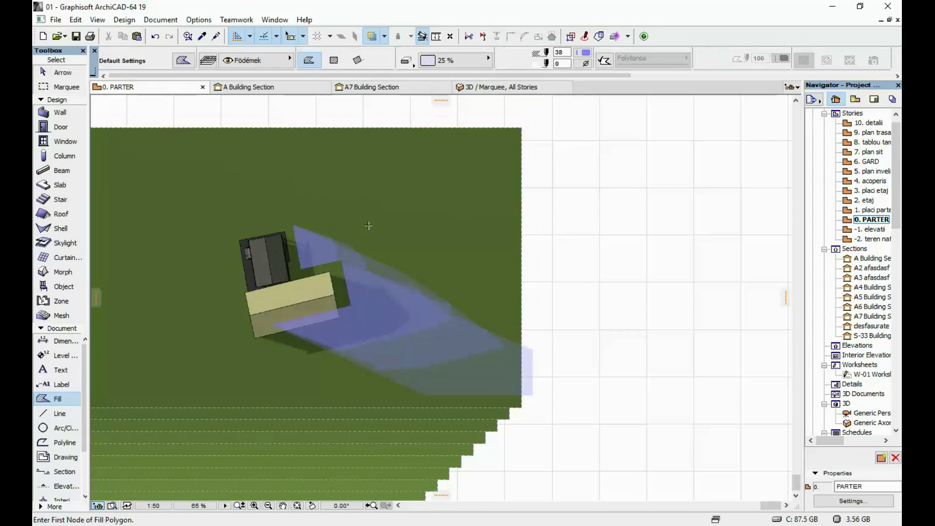
pyautogui.scroll(4, 368, 226)
pyautogui.moveTo(368, 226); pyautogui.dragTo(355, 261)
# Bring the sun study image 01#24 in front of the shadow fills and clear the selection.
pyautogui.rightClick(599, 125)
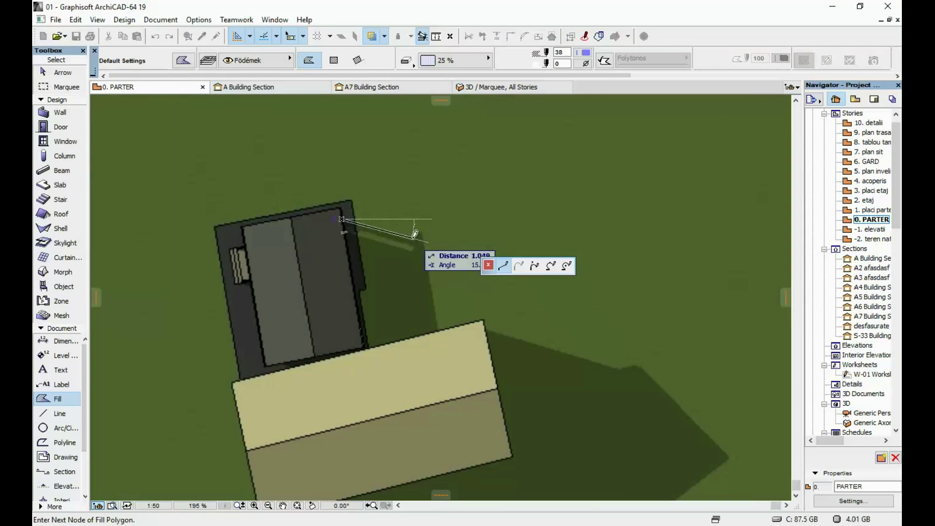
pyautogui.click(486, 330)
pyautogui.click(620, 369)
pyautogui.click(637, 365)
pyautogui.click(729, 458)
pyautogui.moveTo(728, 458); pyautogui.dragTo(706, 336, button='middle')
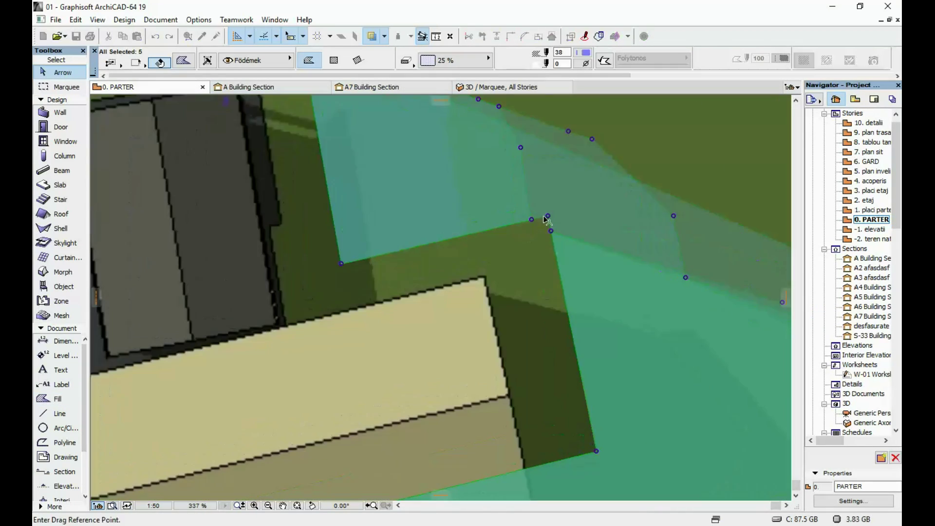
# Trace the shadows of the remaining sun study images as fills and remove the images, keeping only the overlapping fills around the building outline.
pyautogui.click(547, 219)
pyautogui.click(484, 275)
pyautogui.press('Escape')
pyautogui.click(456, 187)
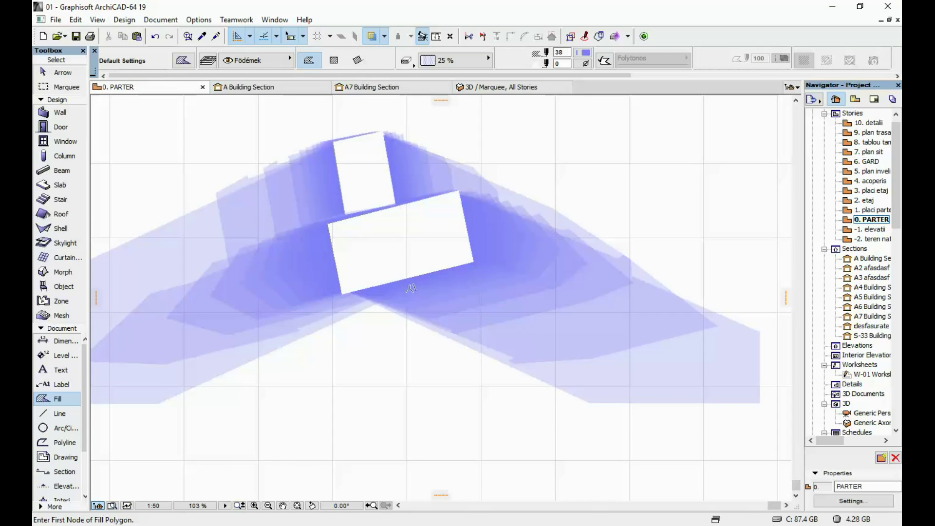
# Examine the overlapping shadow fills on both sides of the building to compare how often each area is shaded.
pyautogui.scroll(-1, 696, 396)
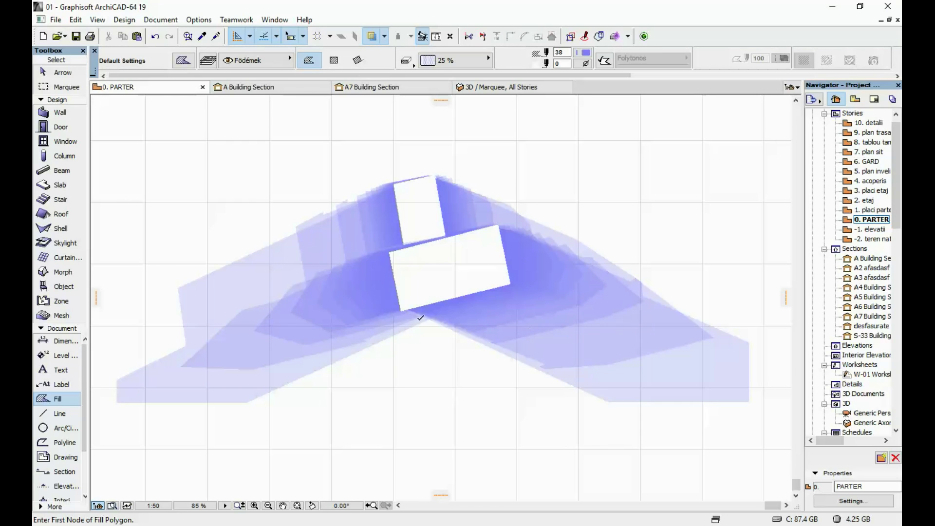
pyautogui.scroll(2, 410, 261)
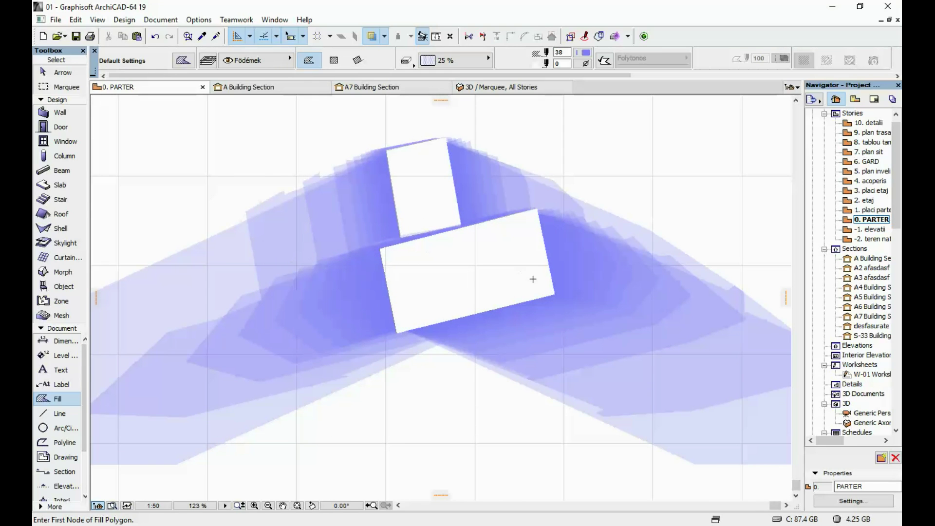
pyautogui.moveTo(547, 244); pyautogui.dragTo(509, 207, button='middle')
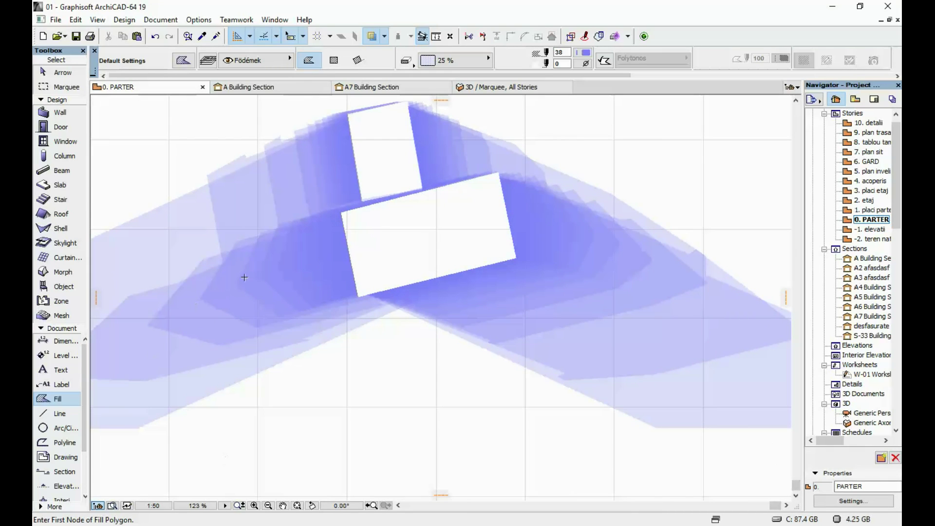
pyautogui.moveTo(448, 255)
pyautogui.mouseDown(button='middle')
pyautogui.moveTo(488, 261)
pyautogui.moveTo(549, 311)
pyautogui.mouseUp(button='middle')
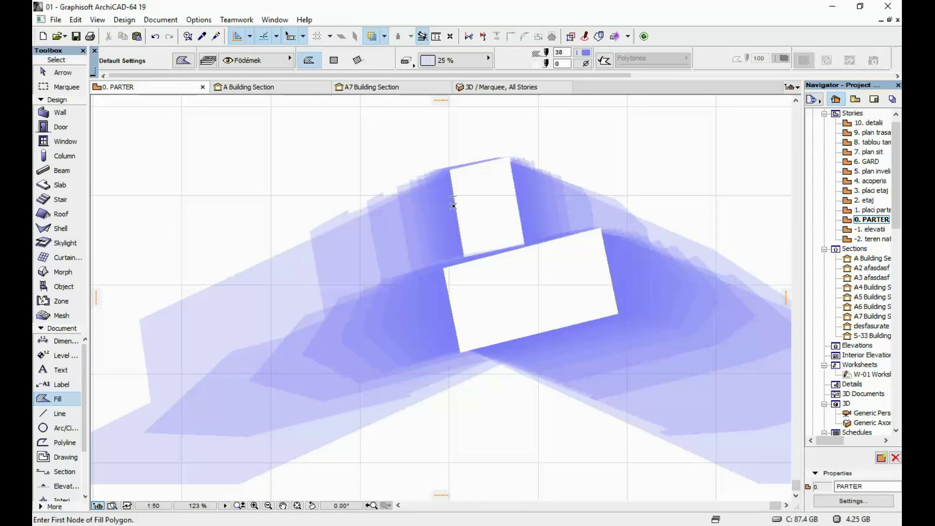
pyautogui.scroll(-5, 453, 206)
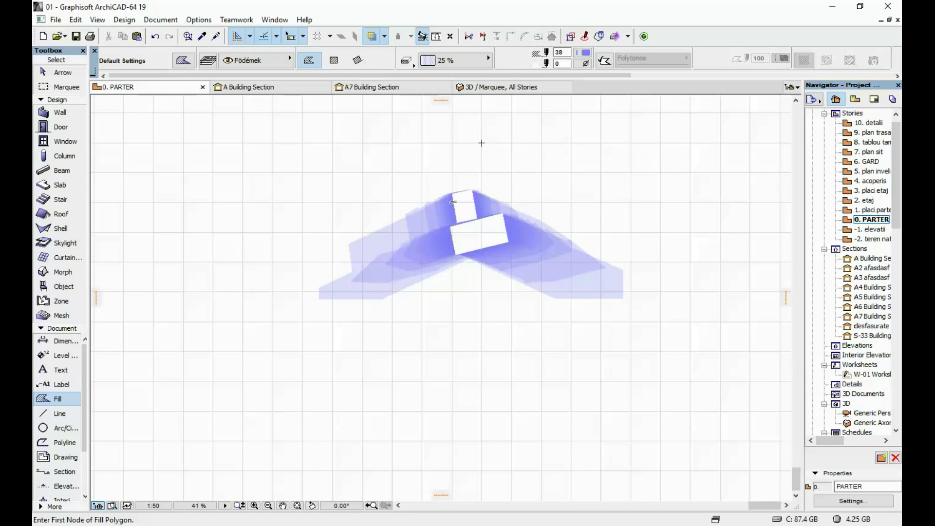
pyautogui.scroll(5, 369, 221)
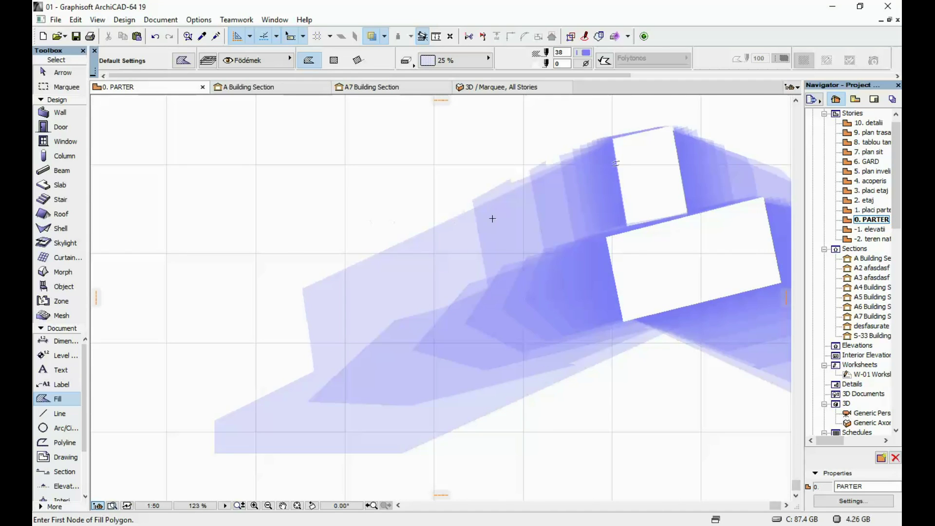
pyautogui.scroll(-3, 492, 217)
pyautogui.moveTo(535, 194); pyautogui.dragTo(414, 232, button='middle')
pyautogui.scroll(2, 502, 217)
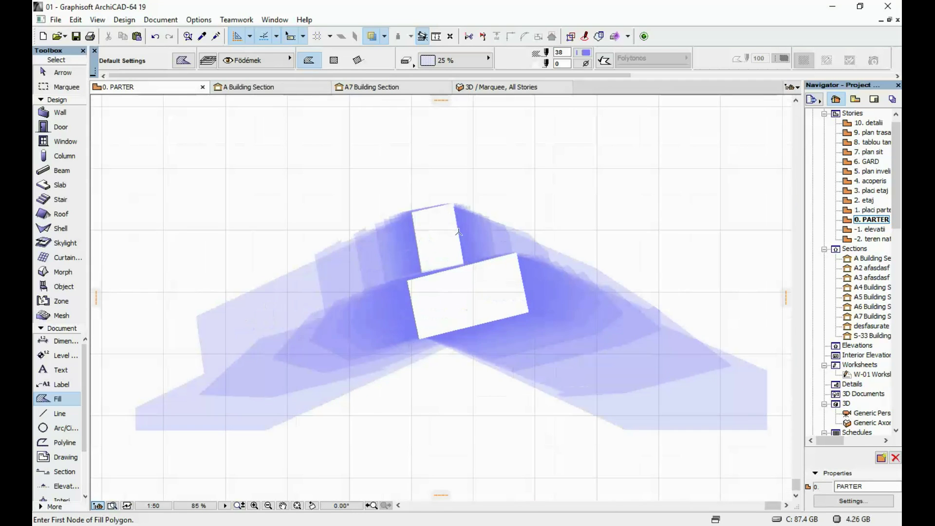
pyautogui.moveTo(646, 208); pyautogui.dragTo(647, 217, button='middle')
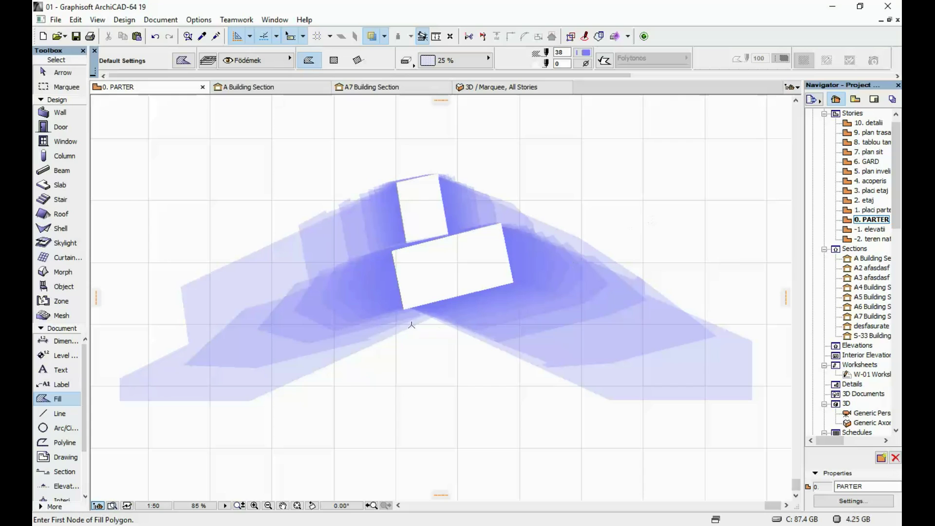